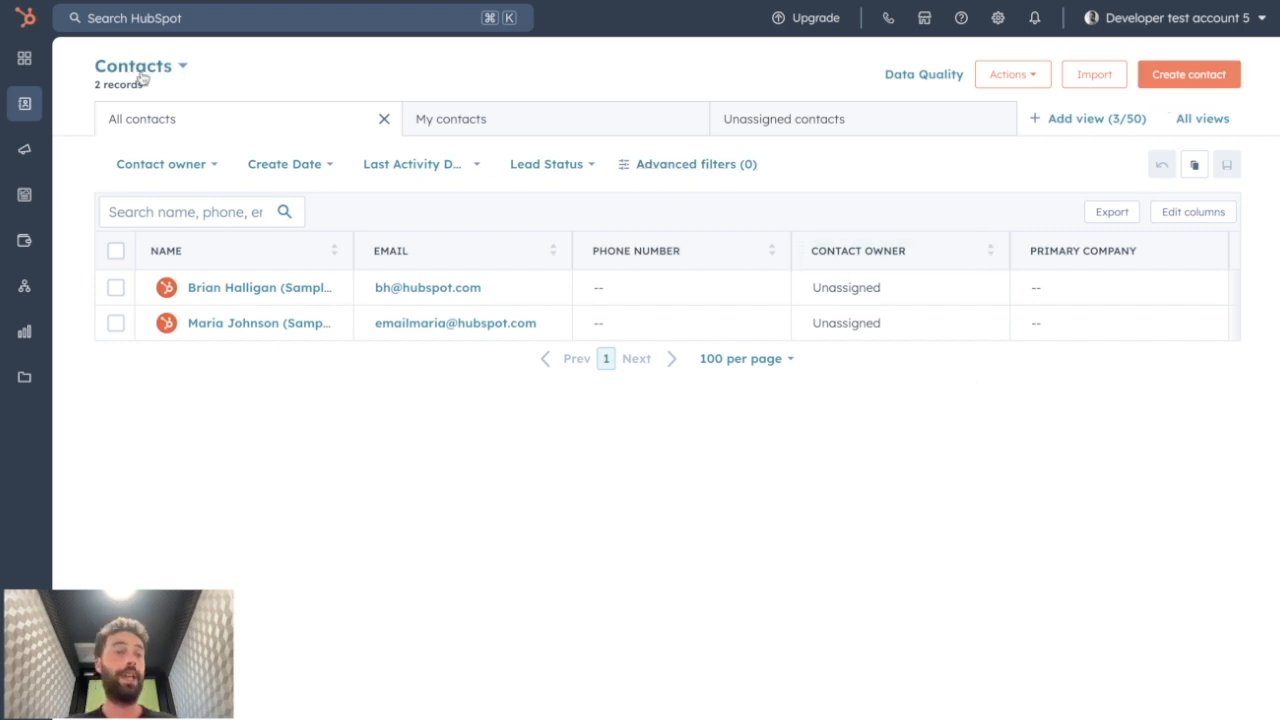
- Look through the Companies and Deals record lists, and return to the Contacts list
left_click(182, 70)
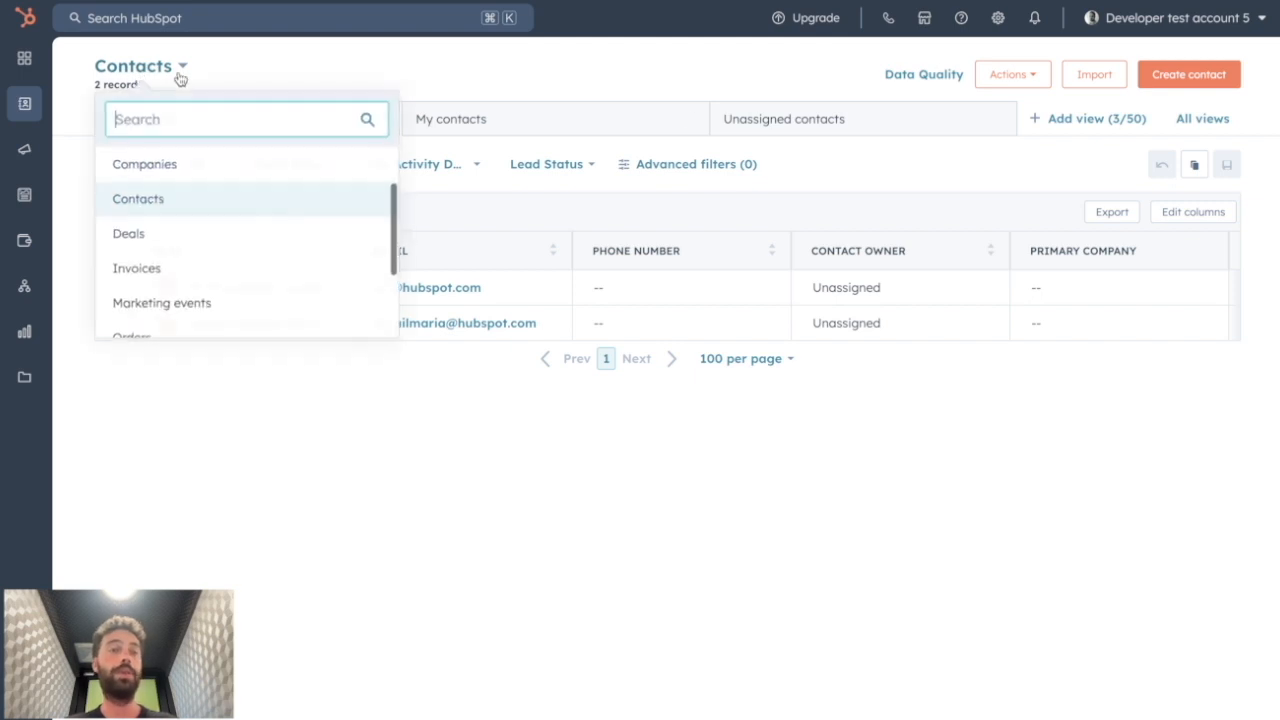
left_click(180, 170)
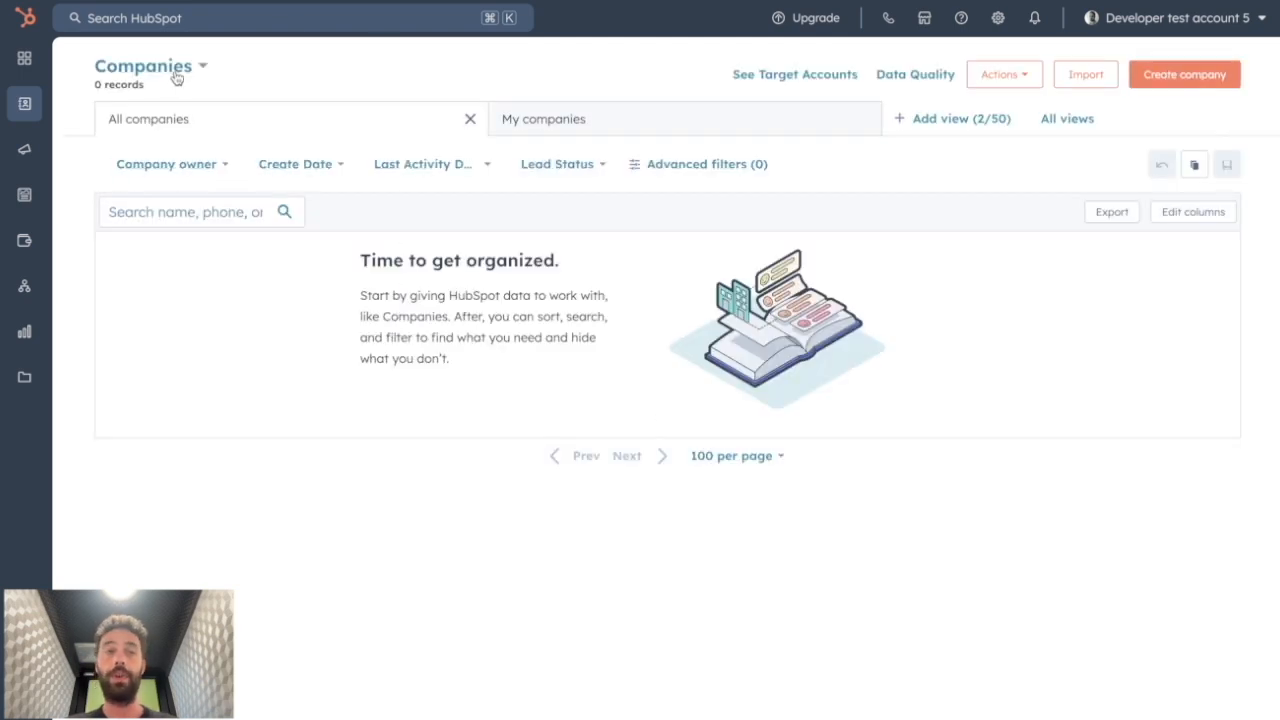
left_click(170, 70)
left_click(217, 265)
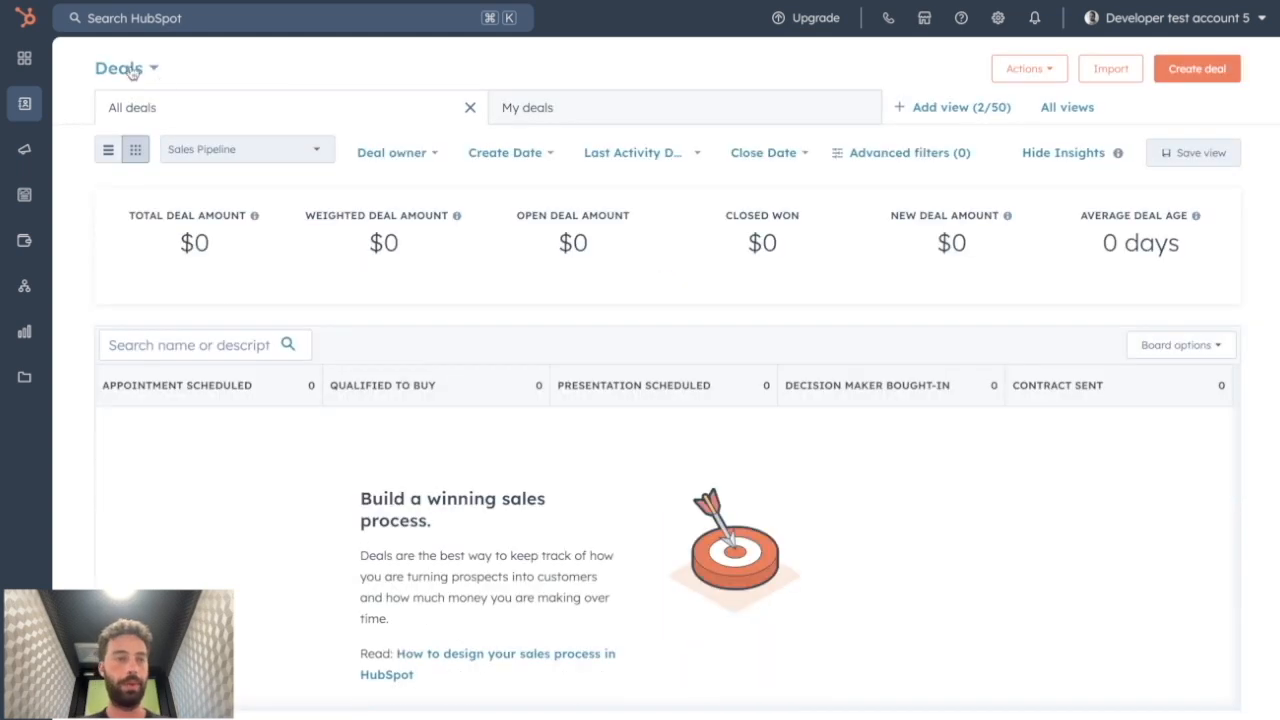
left_click(130, 67)
left_click(147, 170)
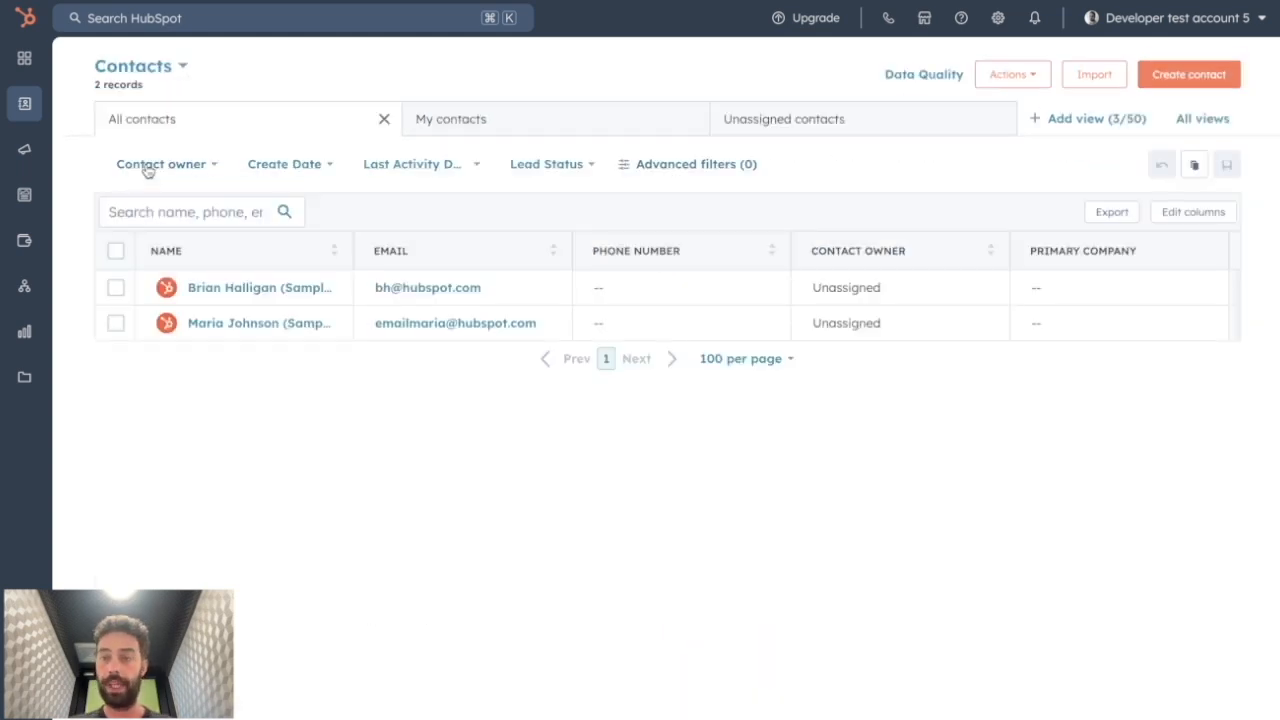
- Start a new contact and fill in the email, first name and last name, with CEO as the job title
left_click(1172, 74)
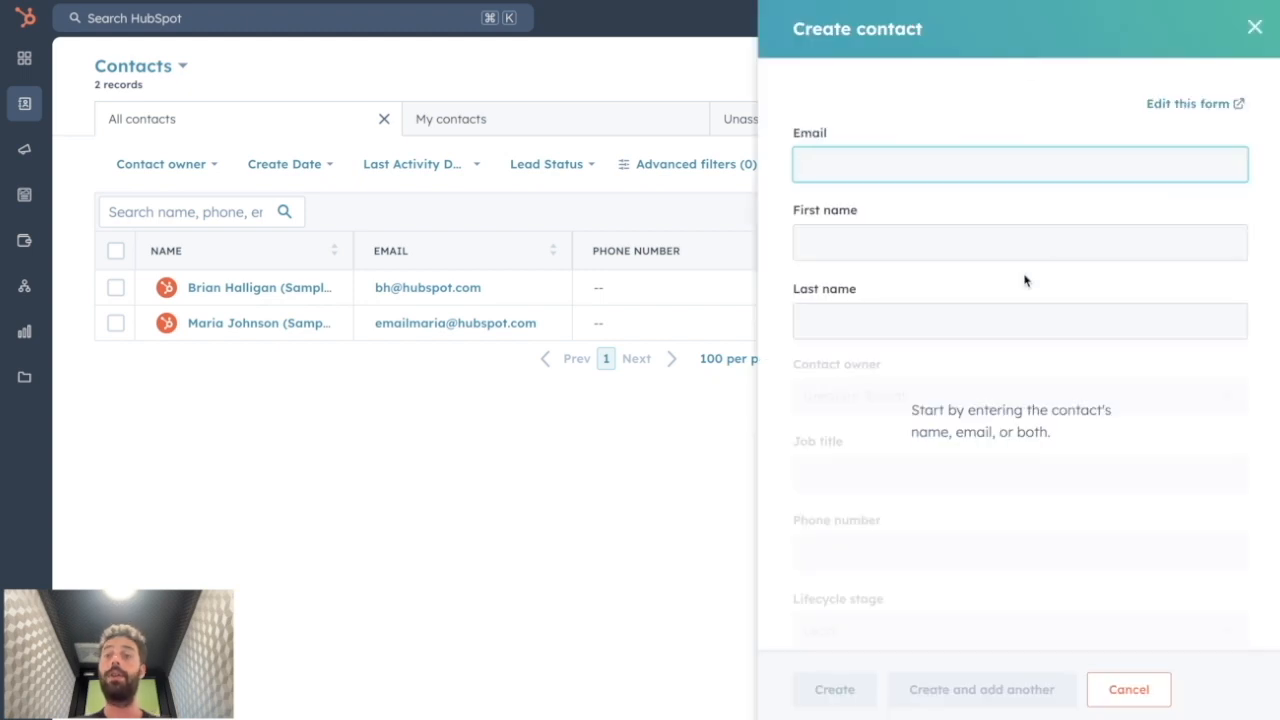
left_click(929, 203)
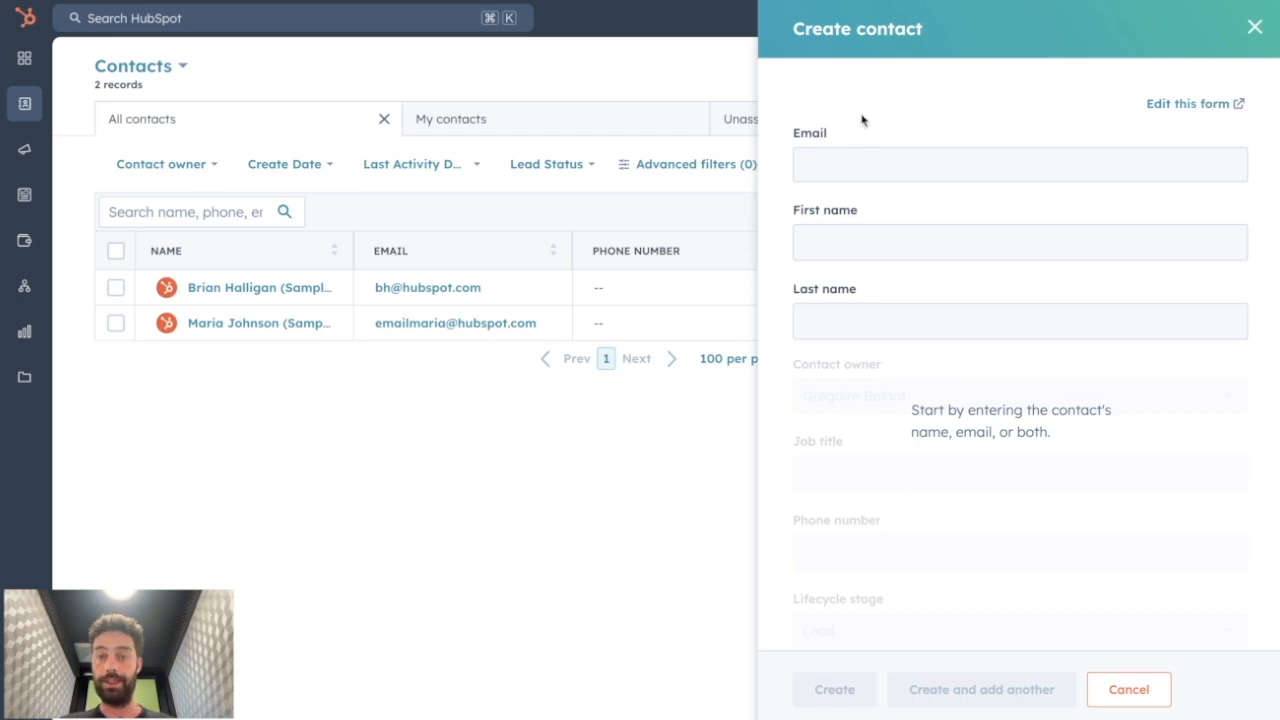
left_click(857, 166)
left_click(912, 206)
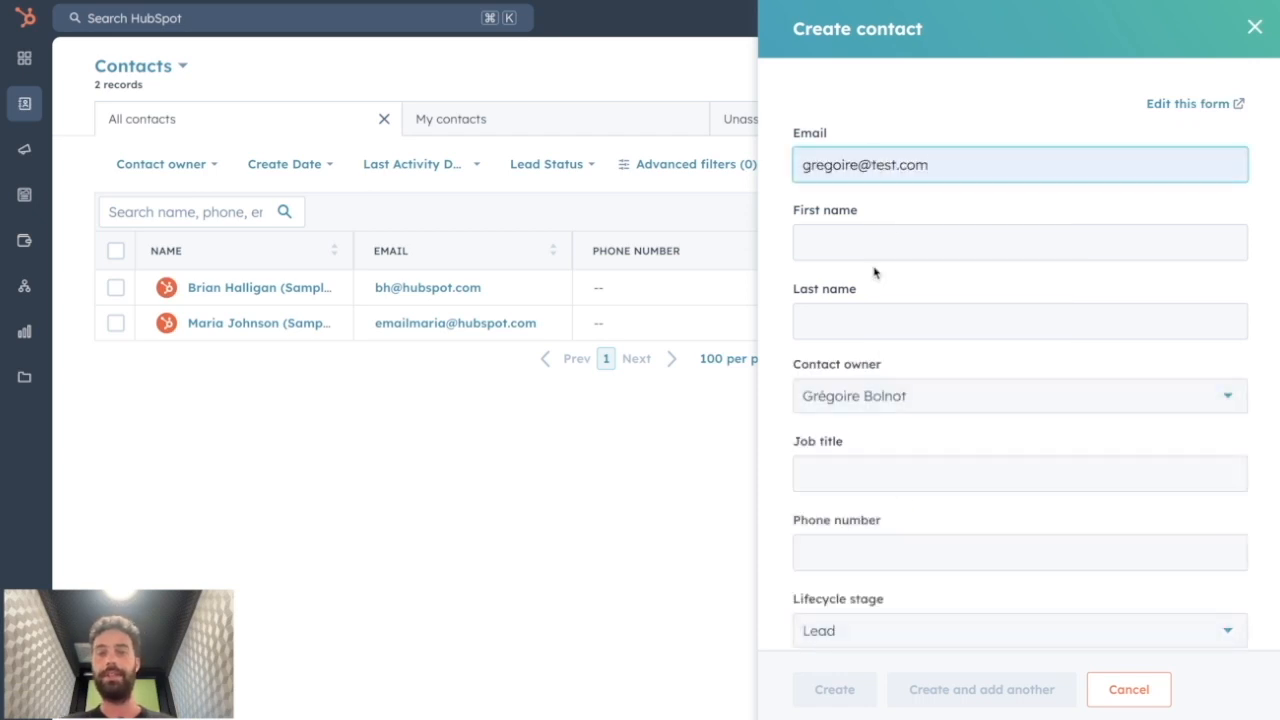
left_click(845, 243)
type("Greg")
type("Test")
type("CEO")
- Dismiss the phone number entry, check the remaining fields and create the contact
left_click(800, 553)
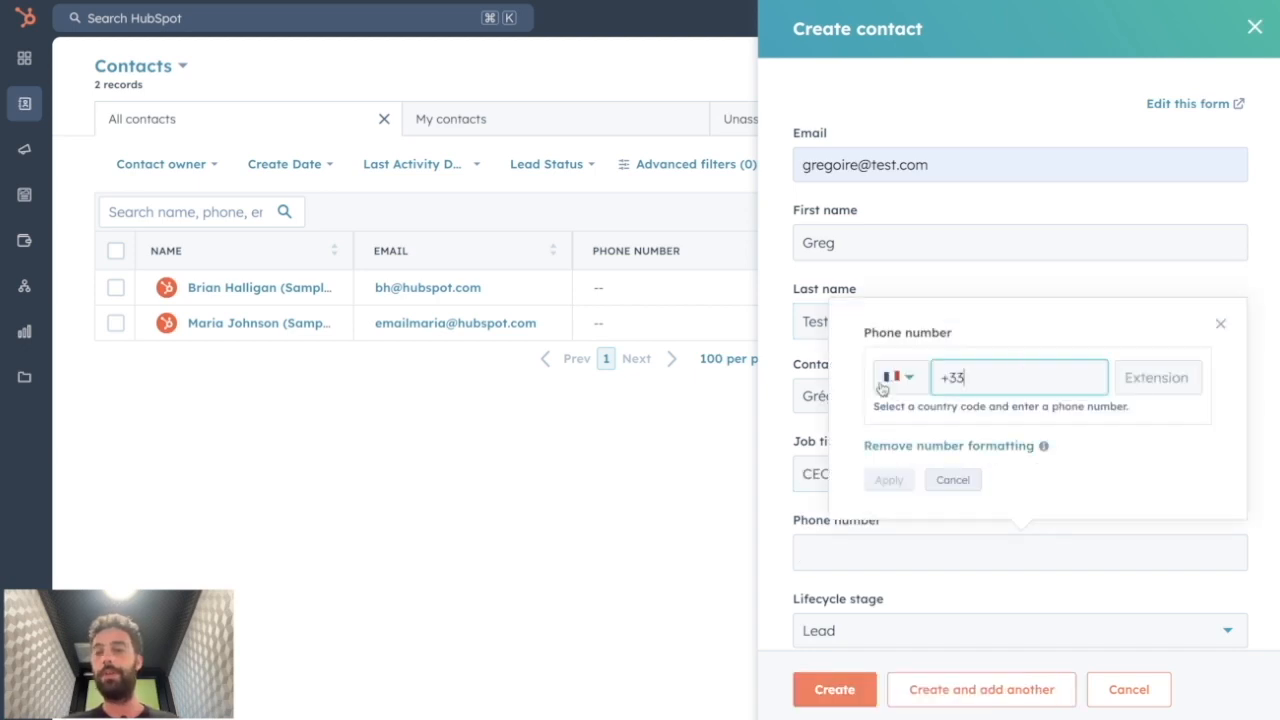
left_click(951, 481)
scroll(931, 525, "down", 2)
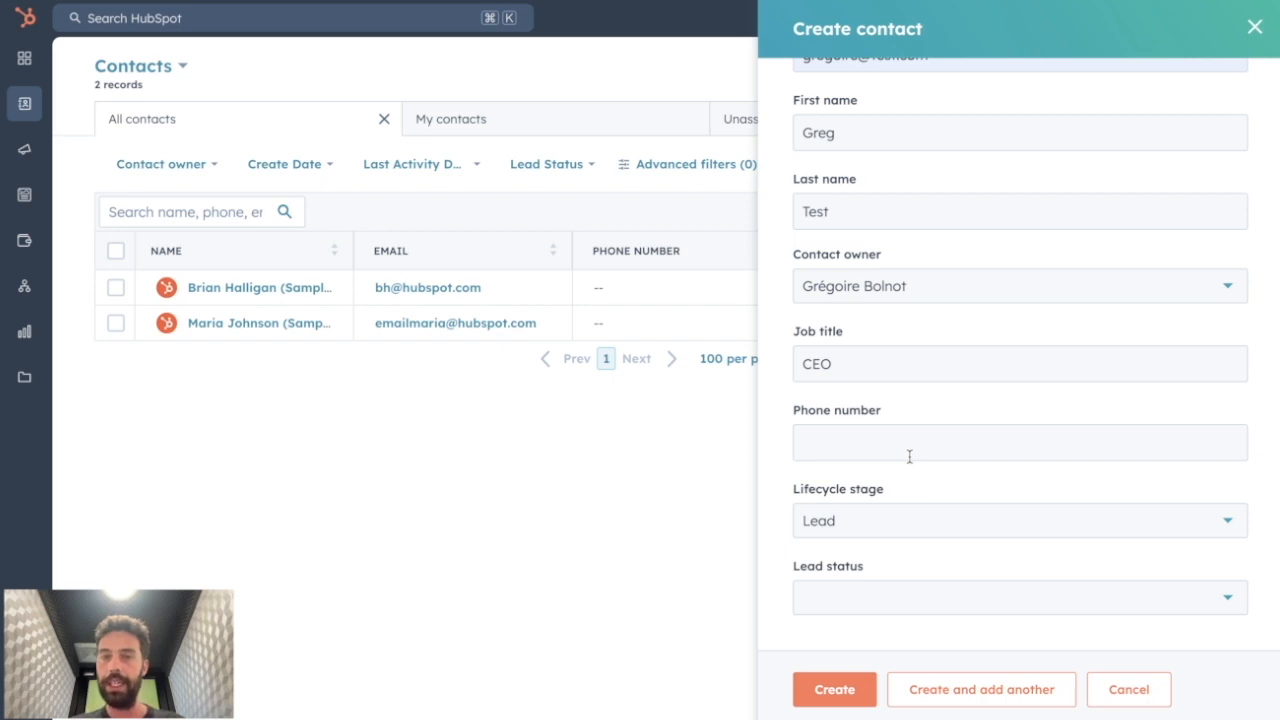
scroll(909, 456, "up", 2)
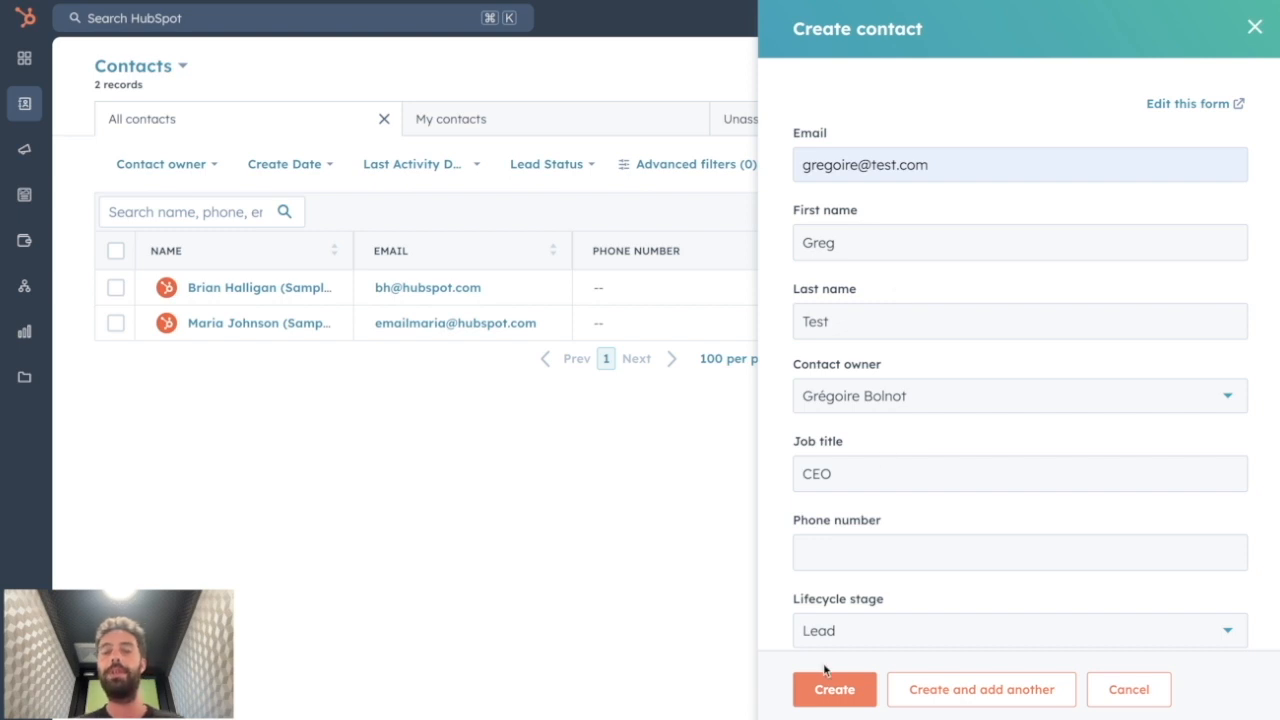
left_click(832, 694)
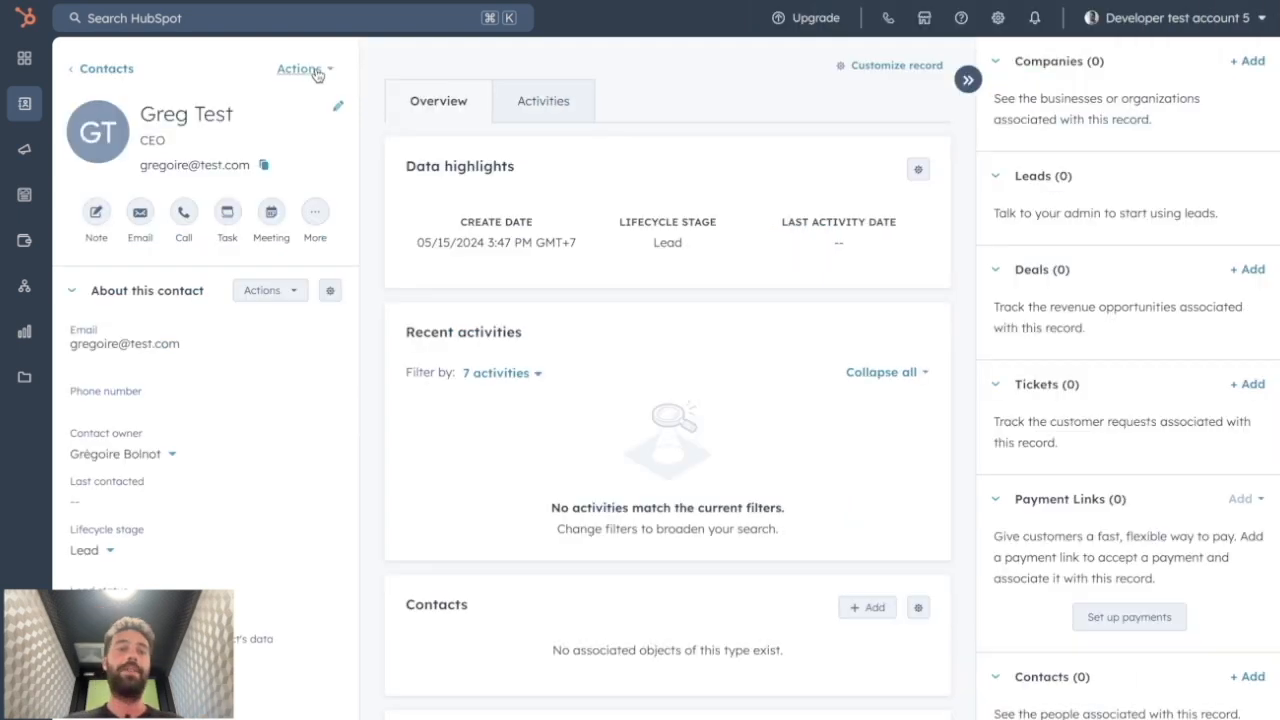
- Show all properties of the new contact and enter 10000 as its annual revenue
left_click(314, 74)
left_click(343, 172)
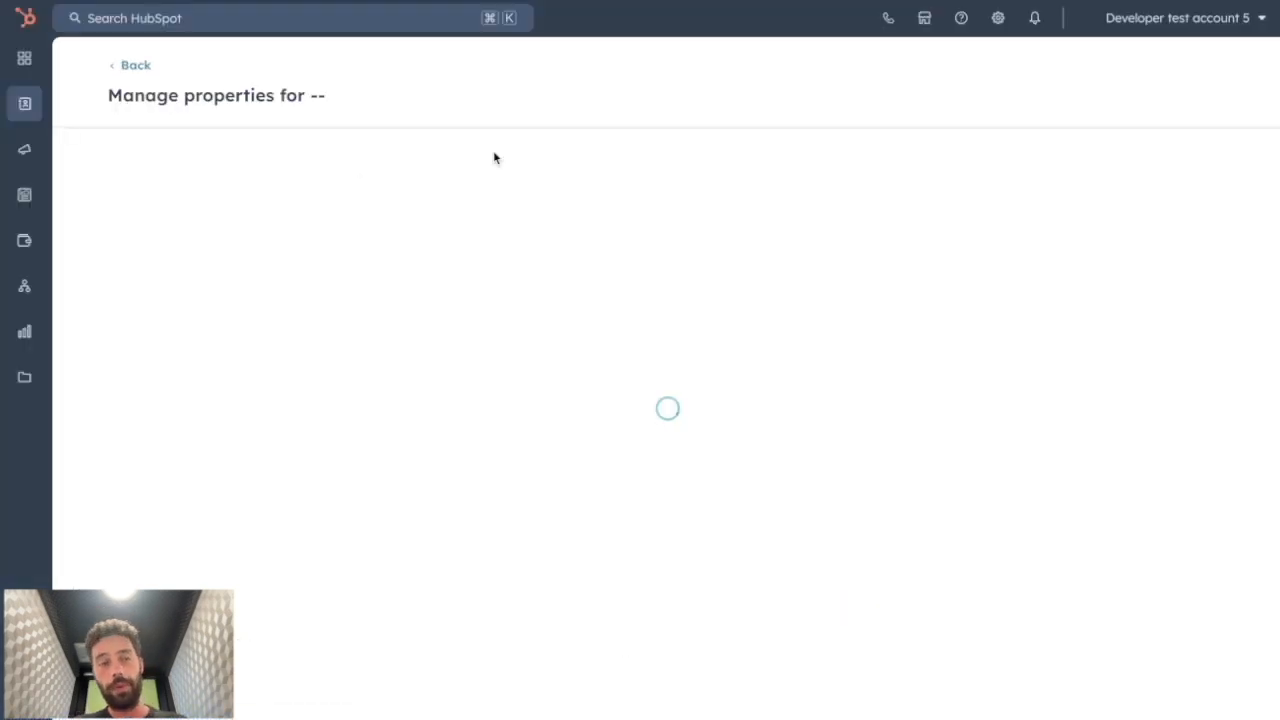
left_click(216, 525)
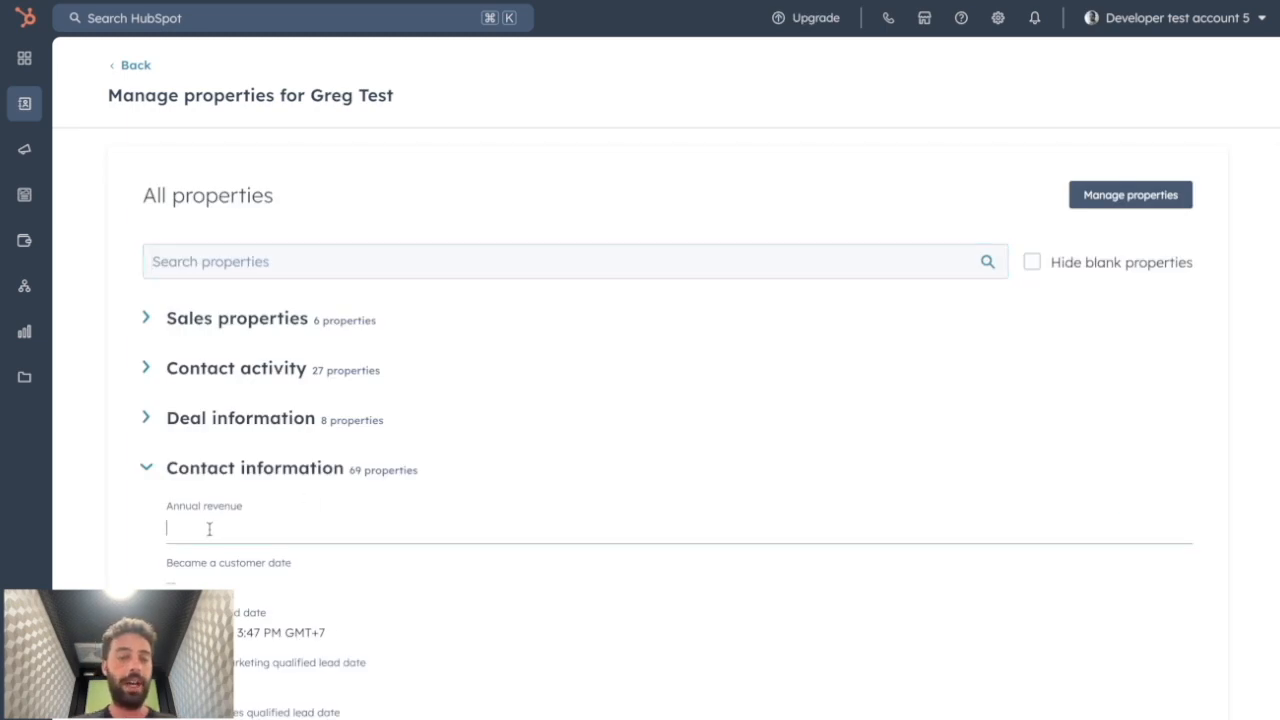
type("10000")
scroll(680, 345, "down", 20)
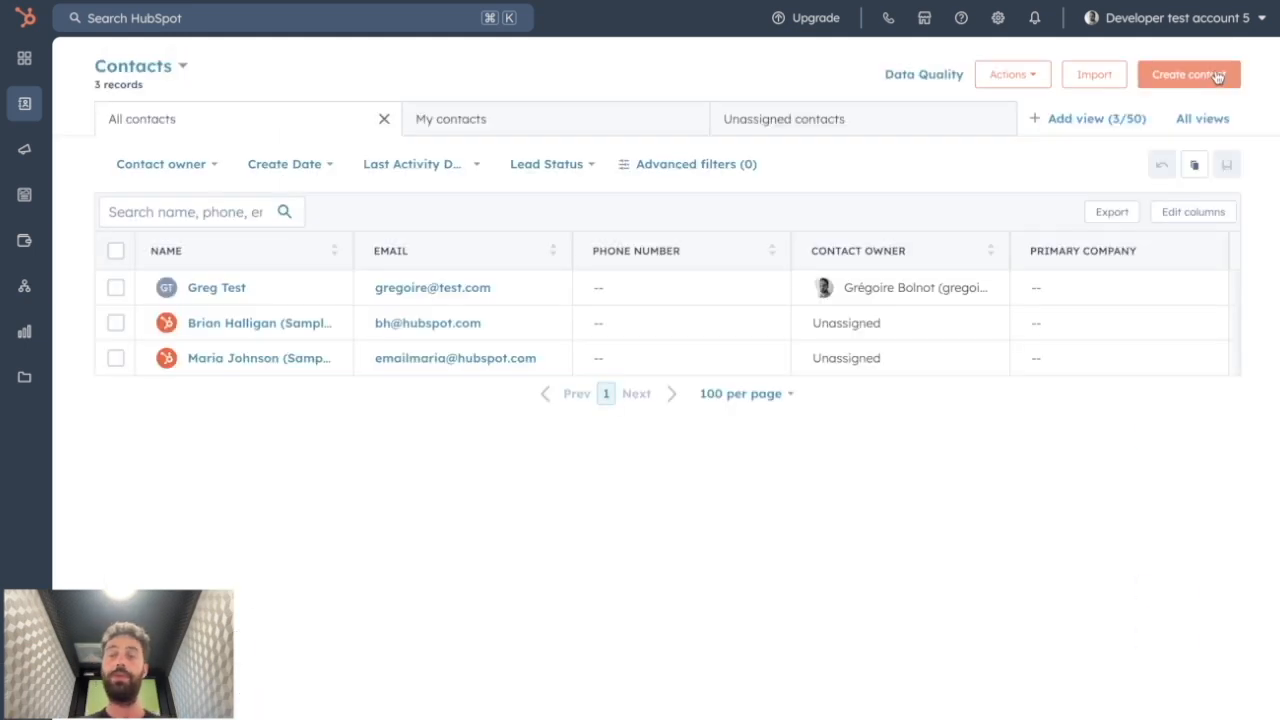
- Edit the contact creation form and add the City, Country/Region and Company name properties to it
left_click(1216, 76)
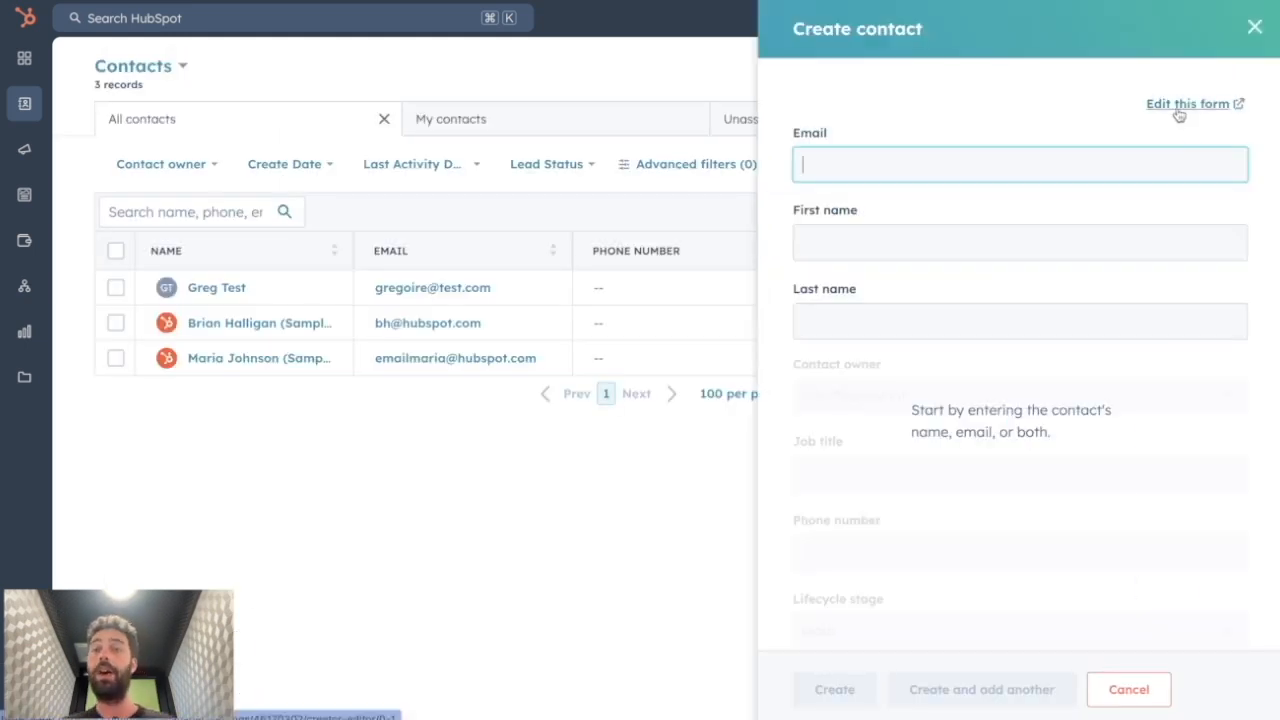
left_click(1179, 113)
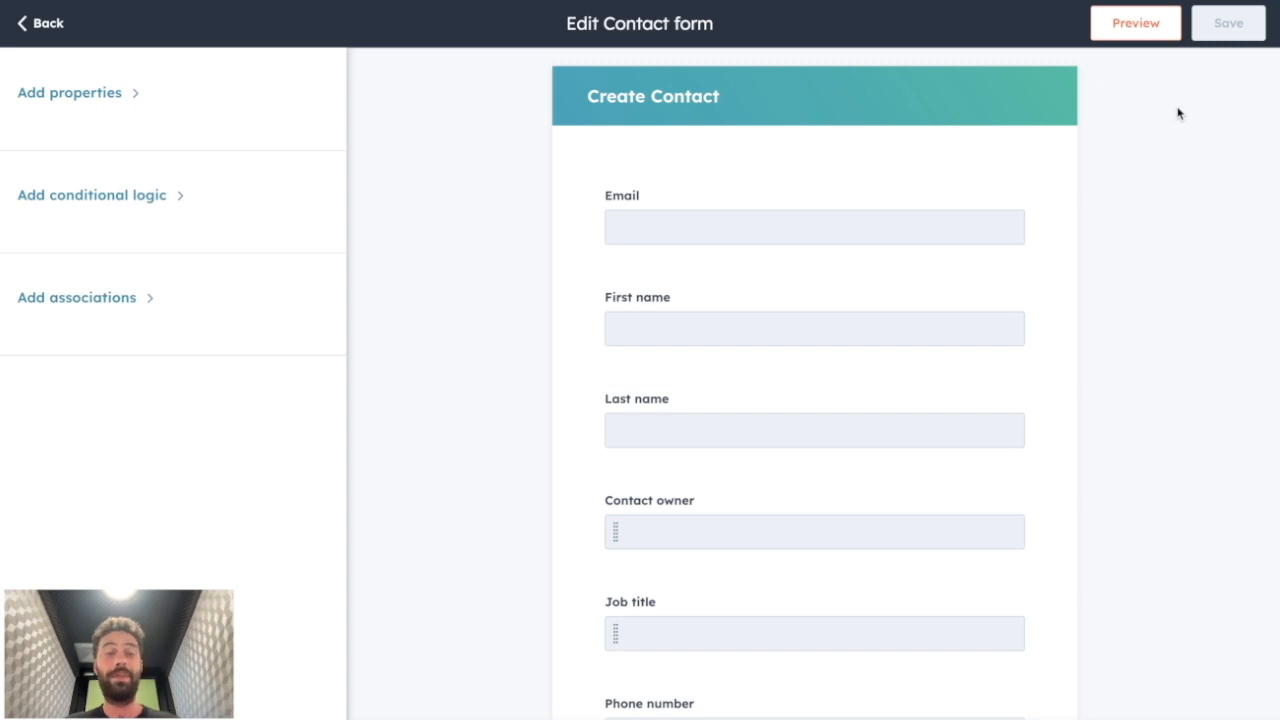
left_click(72, 92)
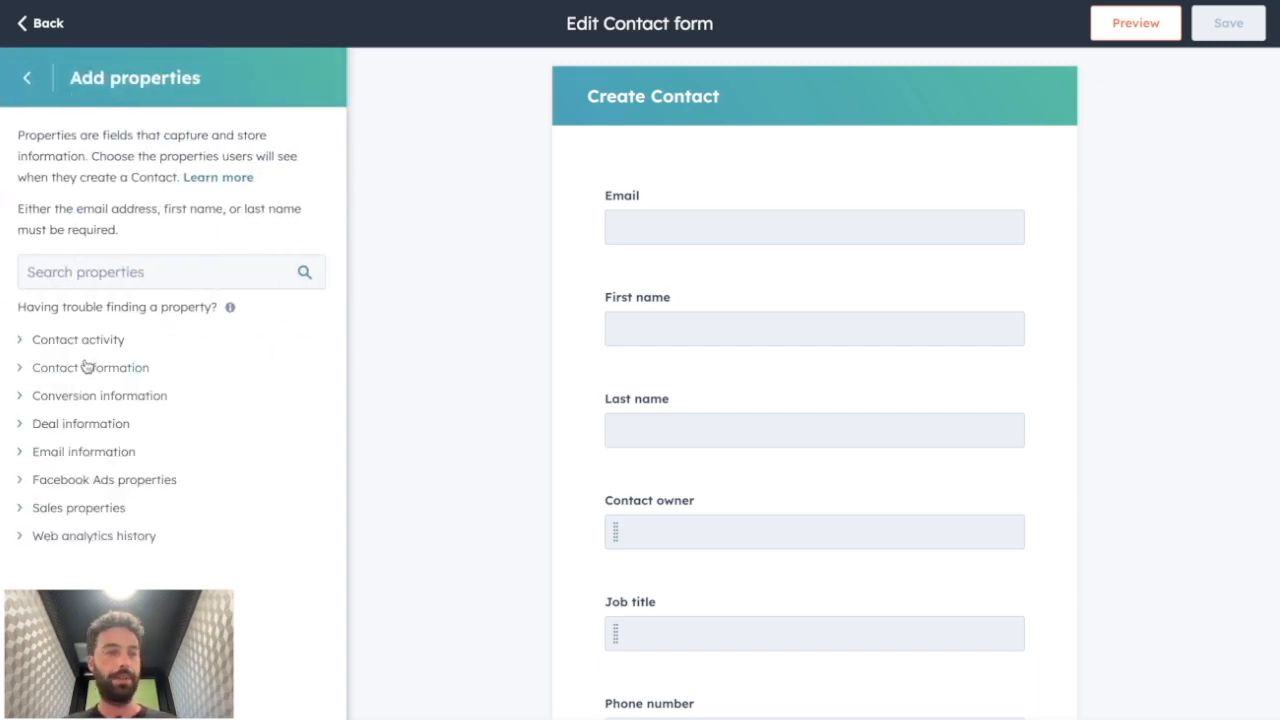
left_click(85, 367)
left_click(41, 432)
left_click(41, 487)
scroll(142, 491, "down", 1)
left_click(126, 366)
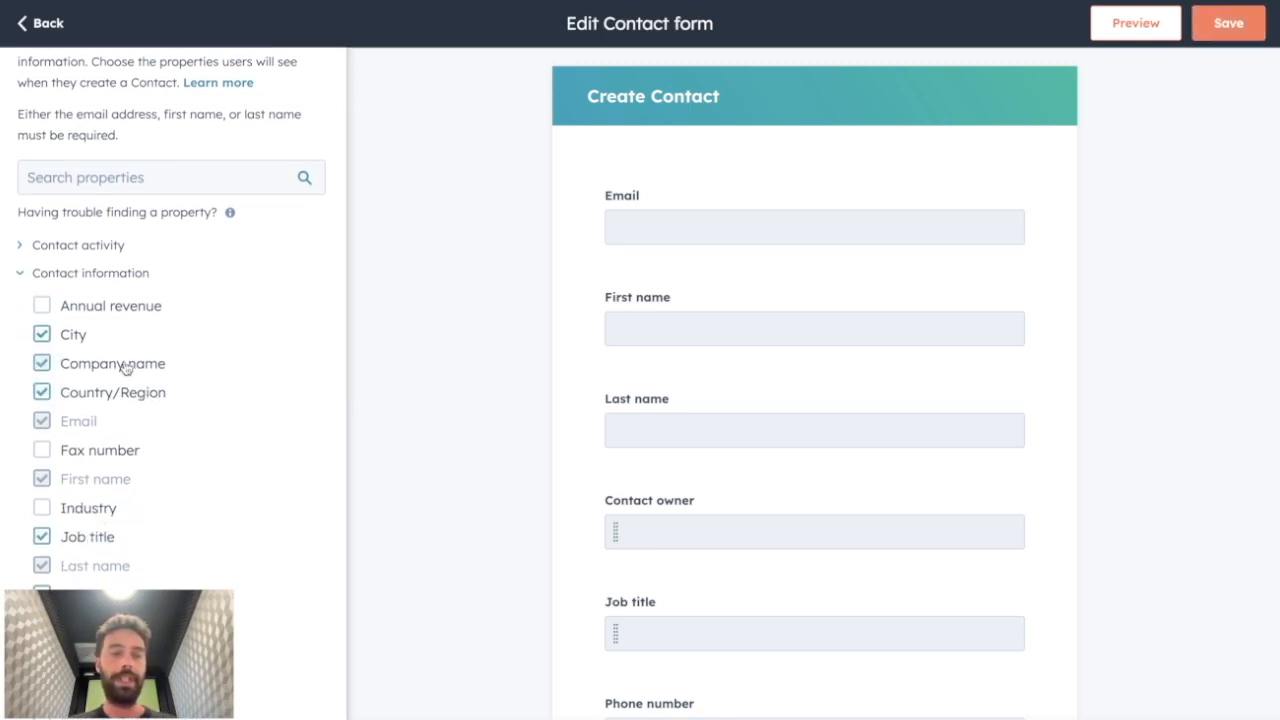
- Reorder the form fields: Lifecycle stage above Job title, Lead status directly below Last name, and City below Lead status
scroll(737, 449, "down", 3)
left_click_drag(667, 514, 626, 366)
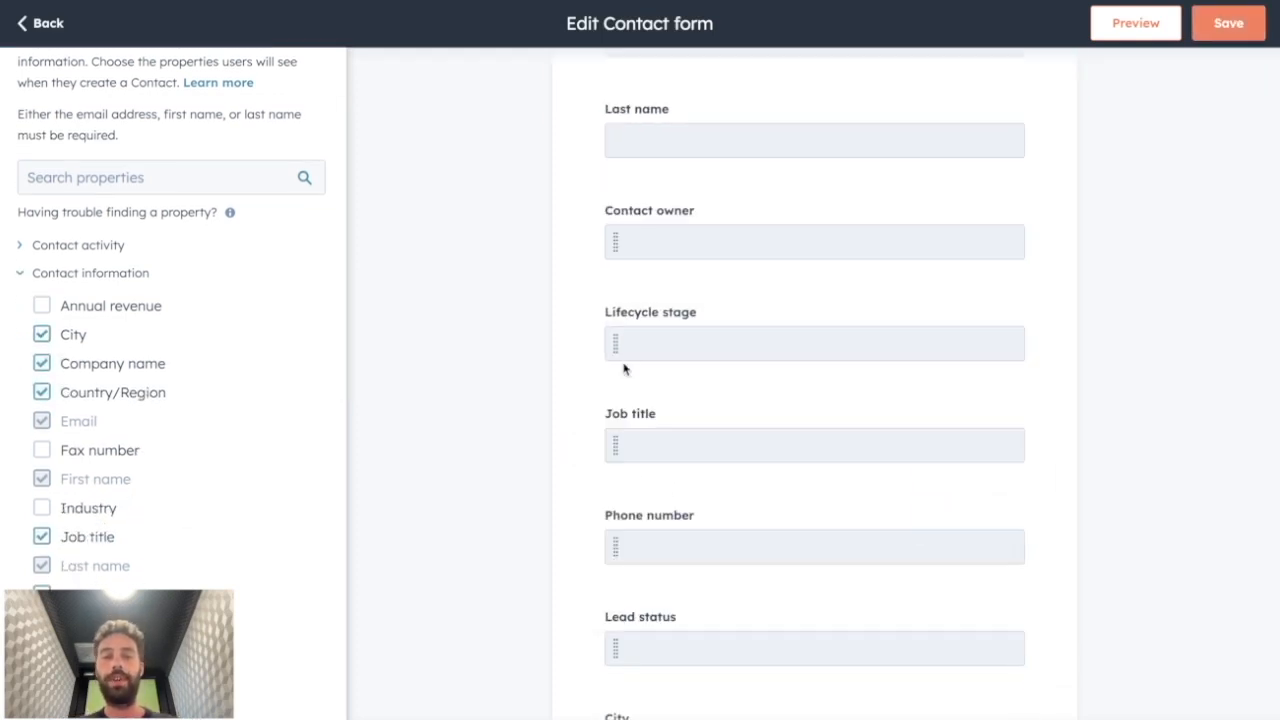
left_click_drag(617, 648, 608, 218)
scroll(622, 399, "down", 1)
left_click_drag(617, 679, 624, 300)
scroll(626, 302, "up", 1)
scroll(626, 302, "up", 3)
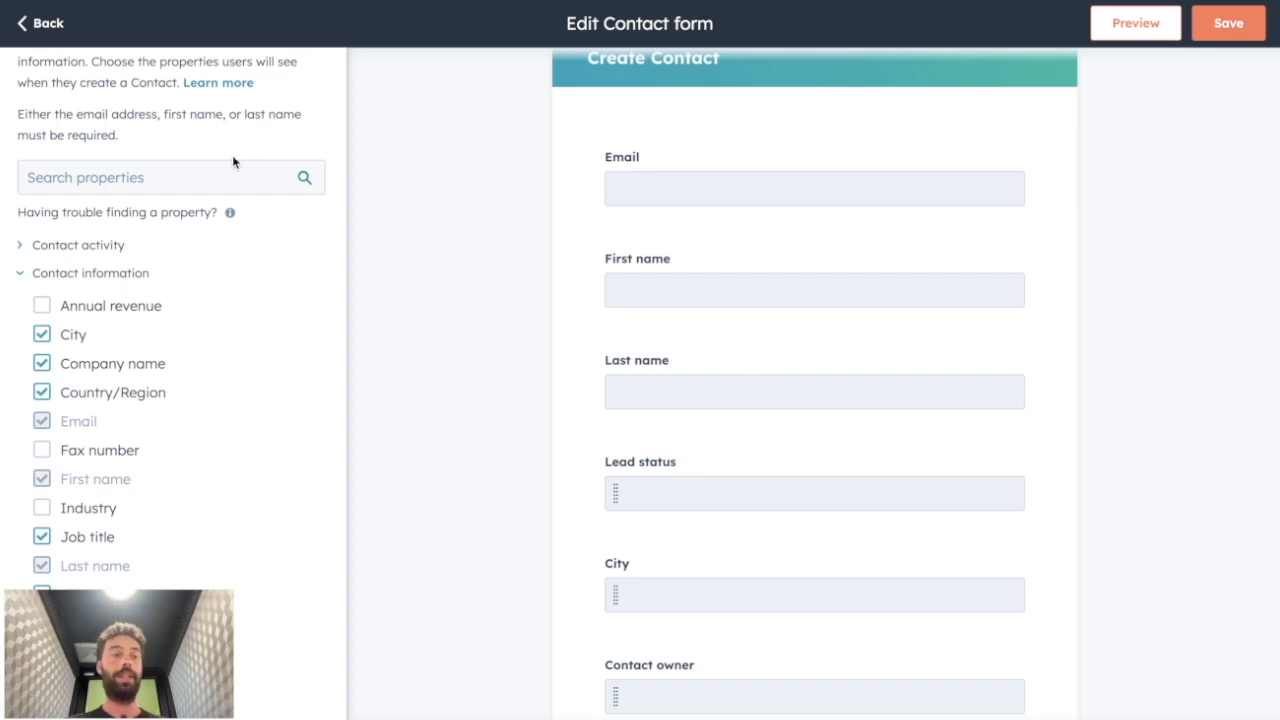
left_click(85, 272)
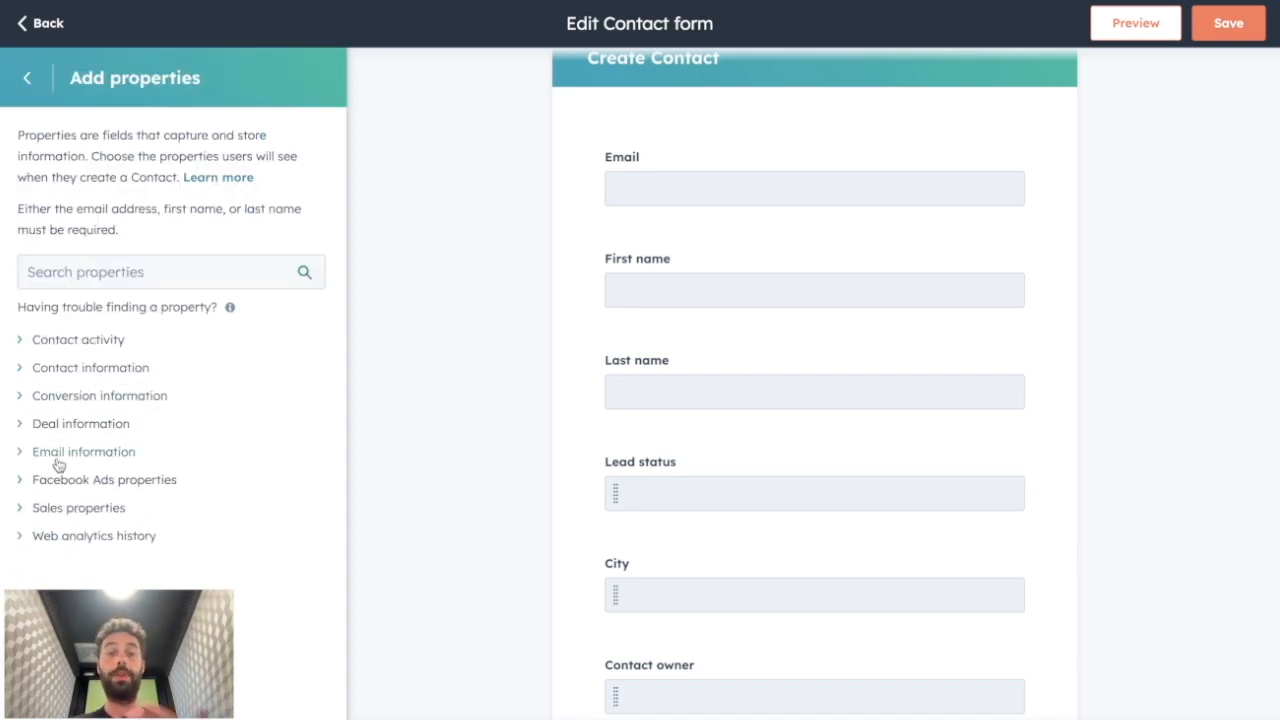
mouse_move(657, 608)
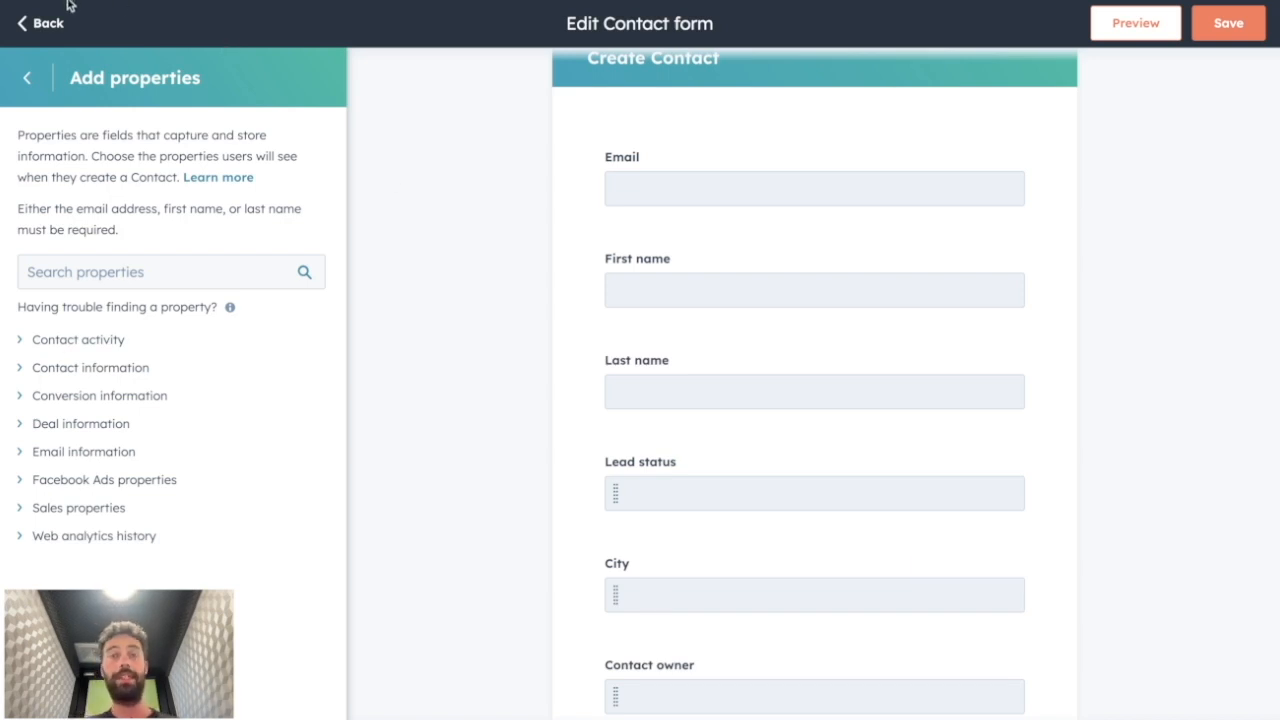
left_click(28, 78)
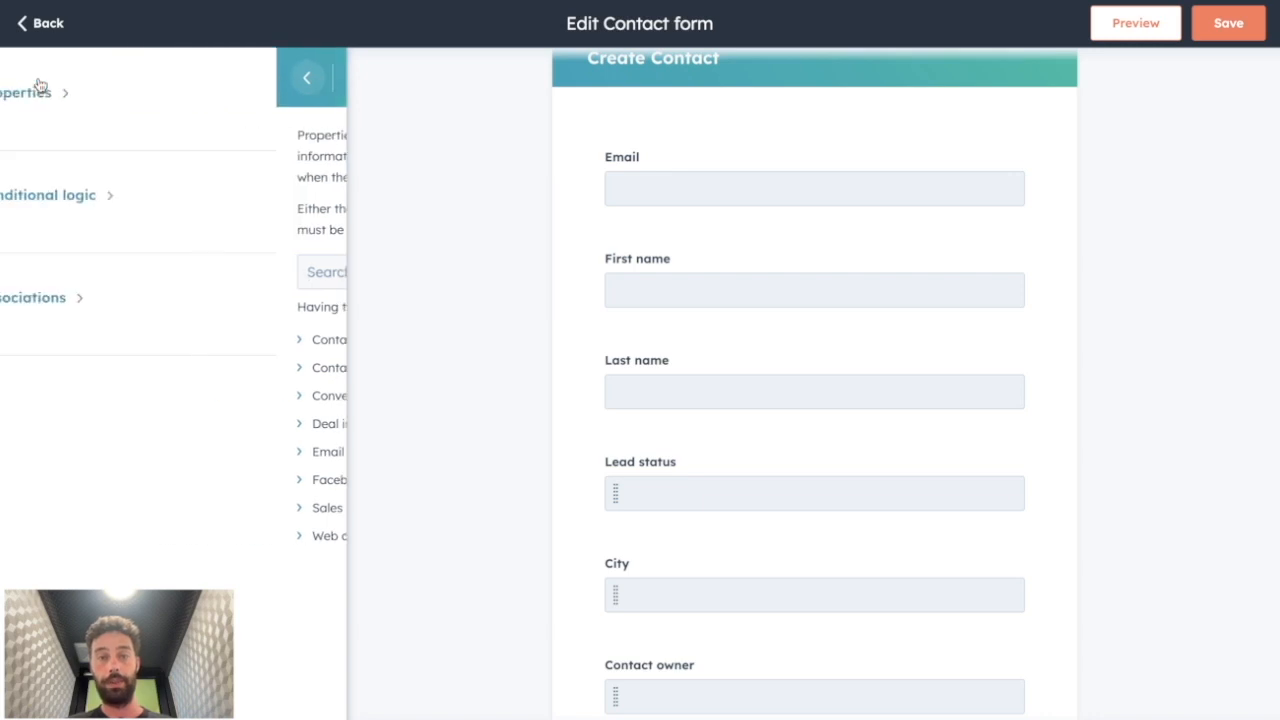
- Add conditional logic to the contact form with the controlling condition Lead Status equal to In Progress
left_click(86, 194)
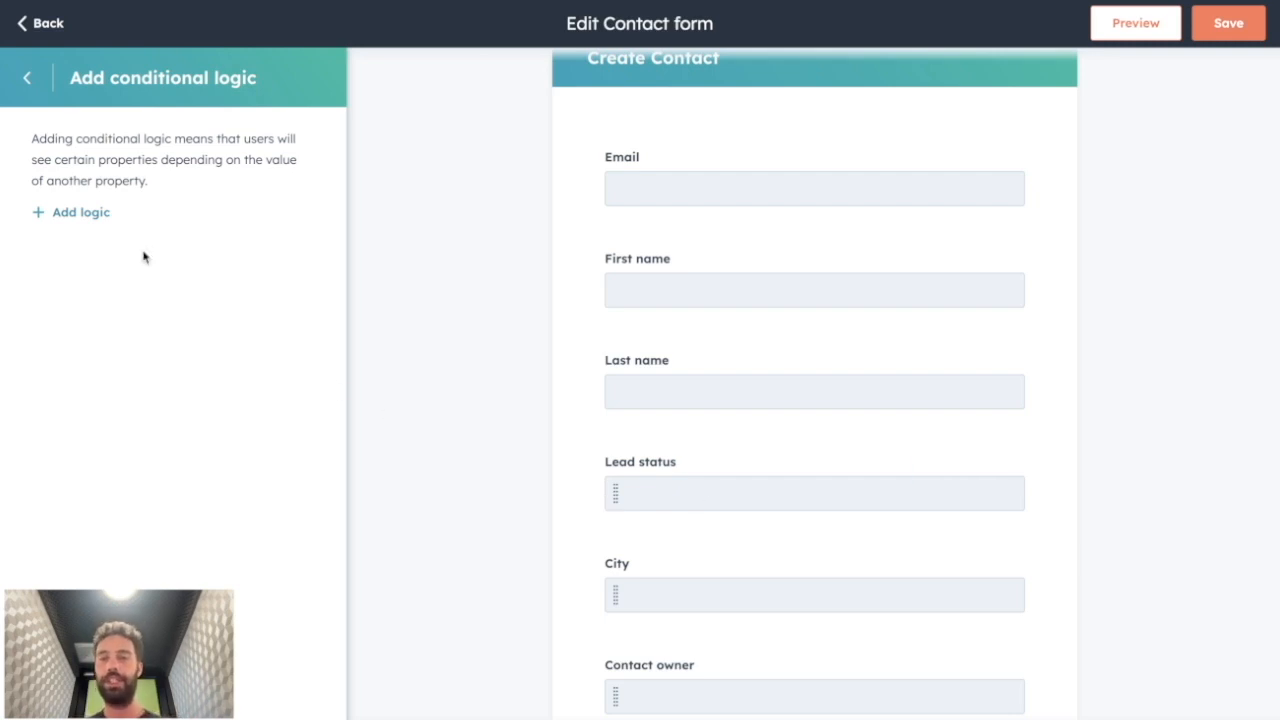
left_click(64, 212)
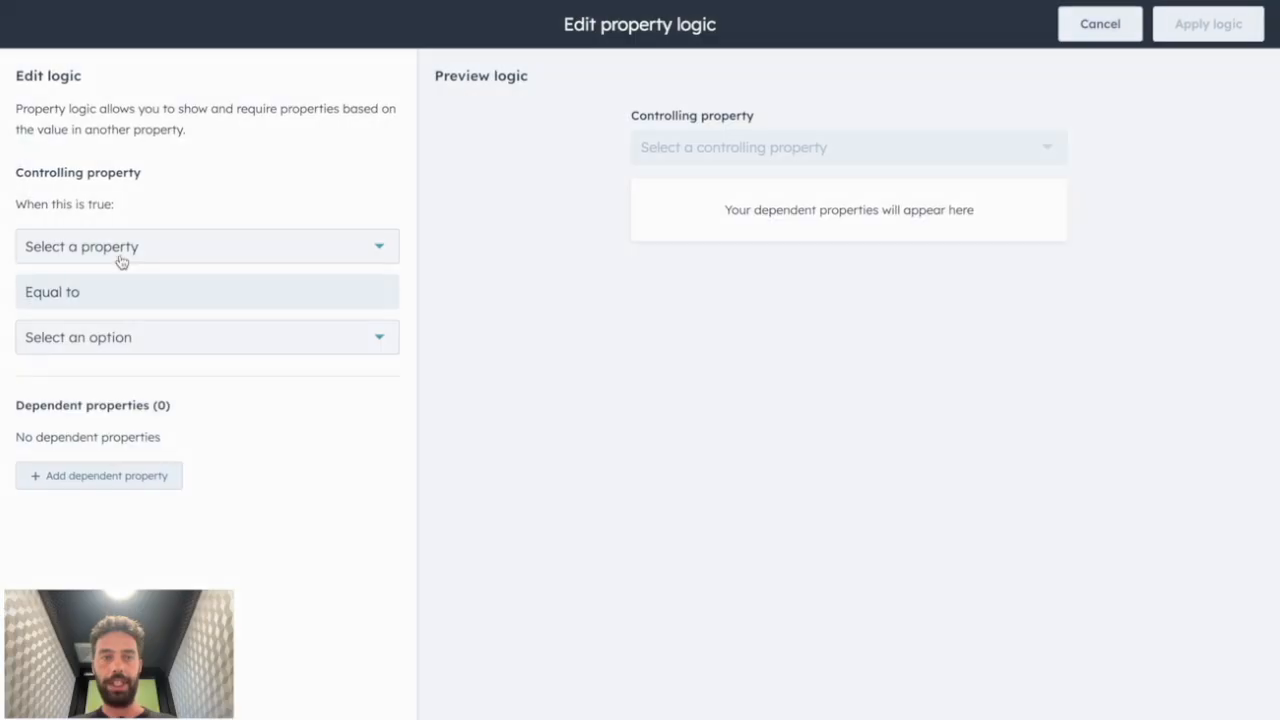
left_click(150, 247)
type("lead s")
left_click(117, 372)
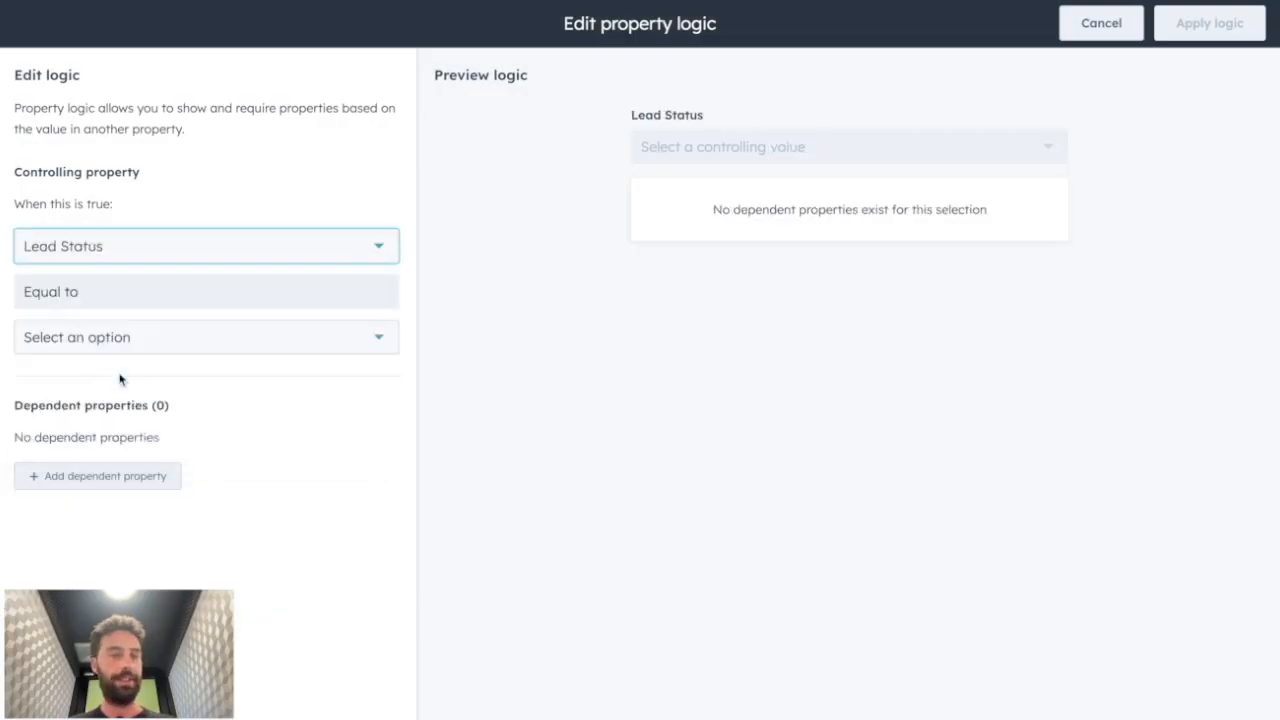
left_click(103, 337)
scroll(105, 460, "down", 2)
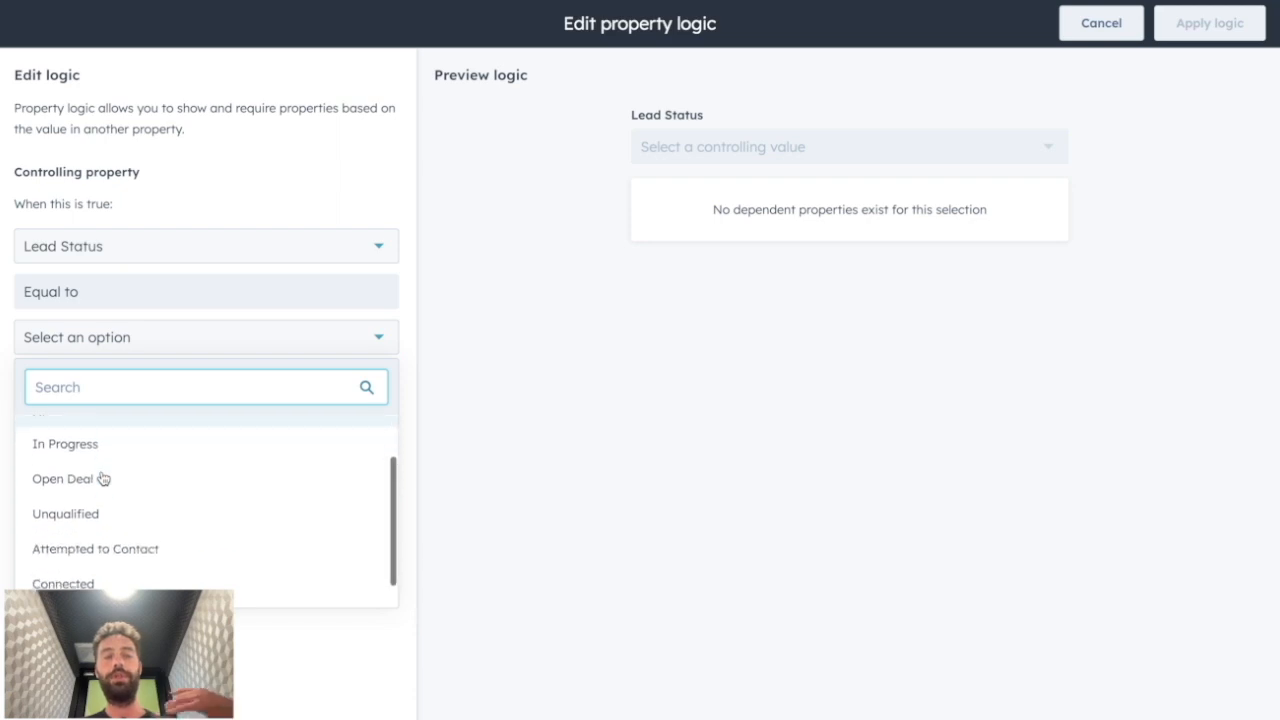
scroll(103, 477, "up", 3)
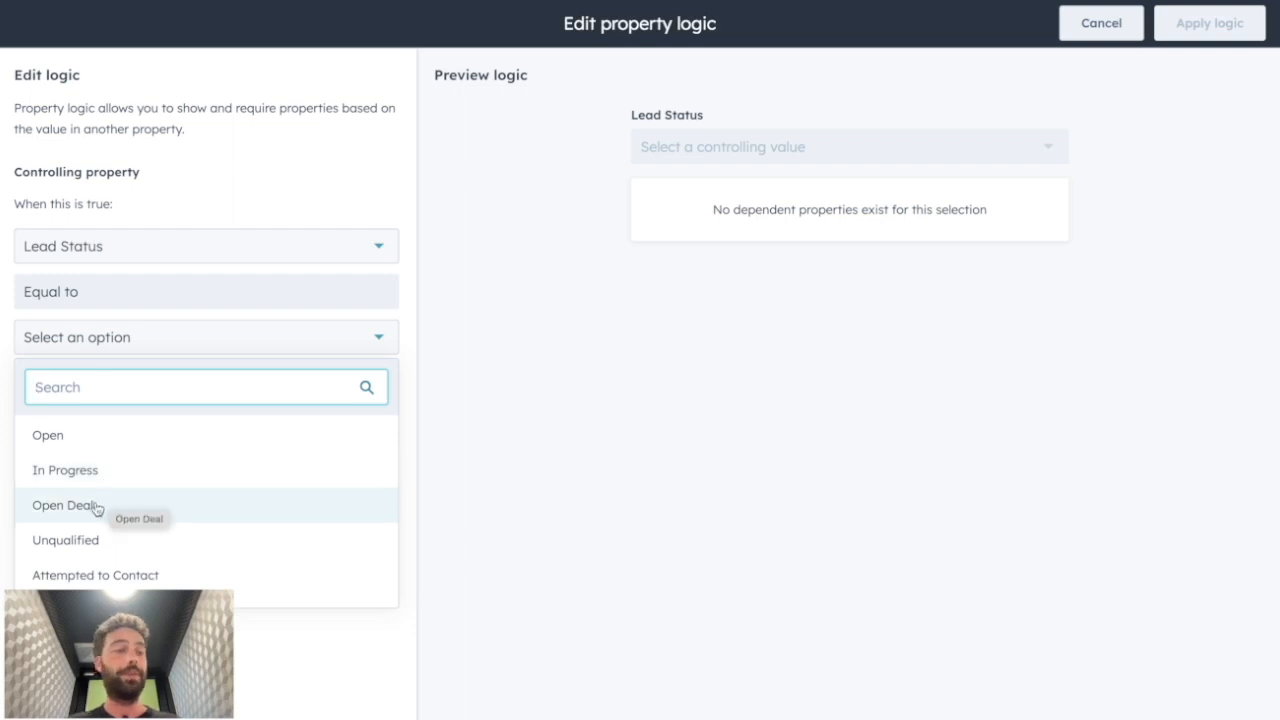
left_click(99, 474)
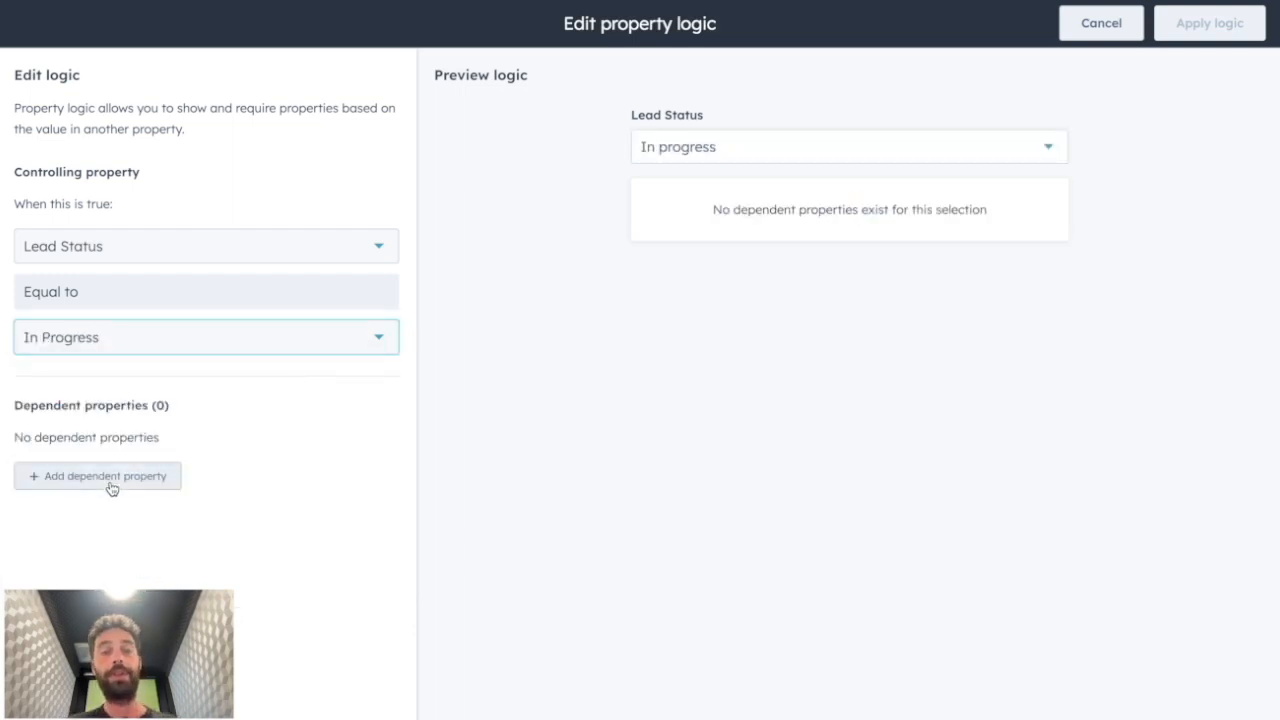
- Add Annual Revenue and Company size as required dependent properties, and apply the logic to the form
left_click(112, 488)
left_click(108, 486)
key("Return")
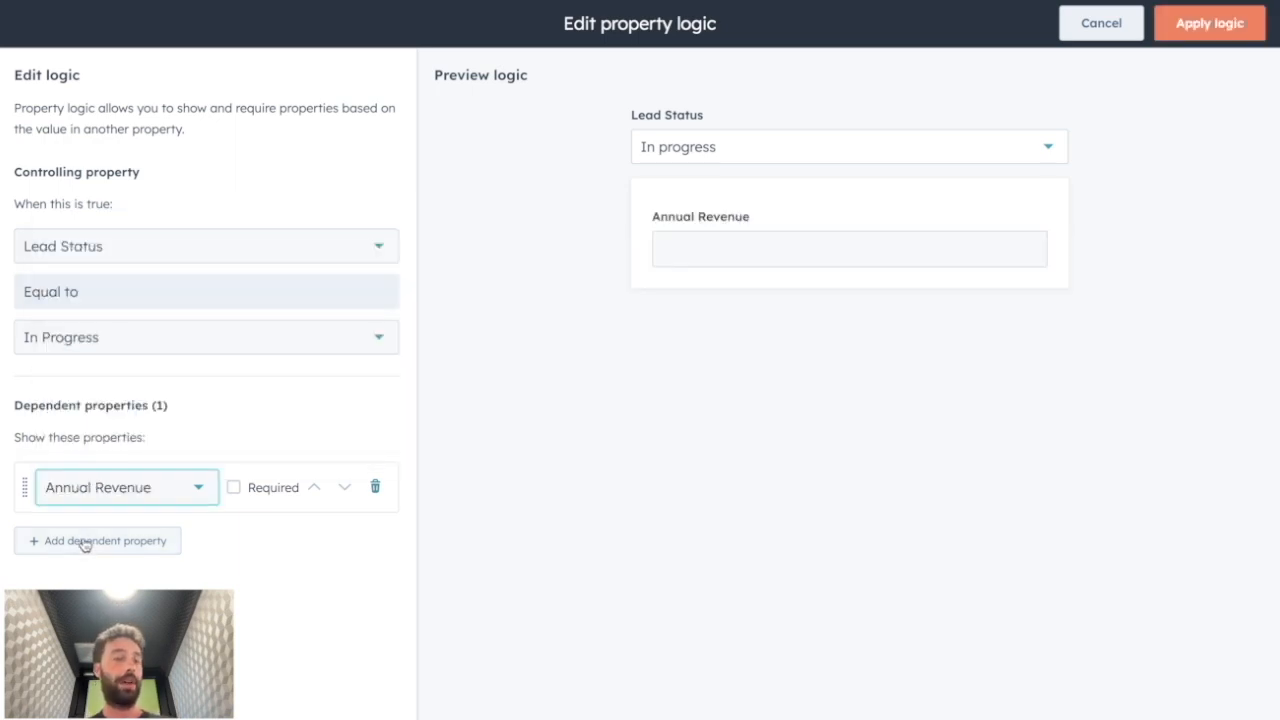
left_click(86, 542)
left_click(77, 549)
scroll(163, 494, "down", 1)
left_click(163, 494)
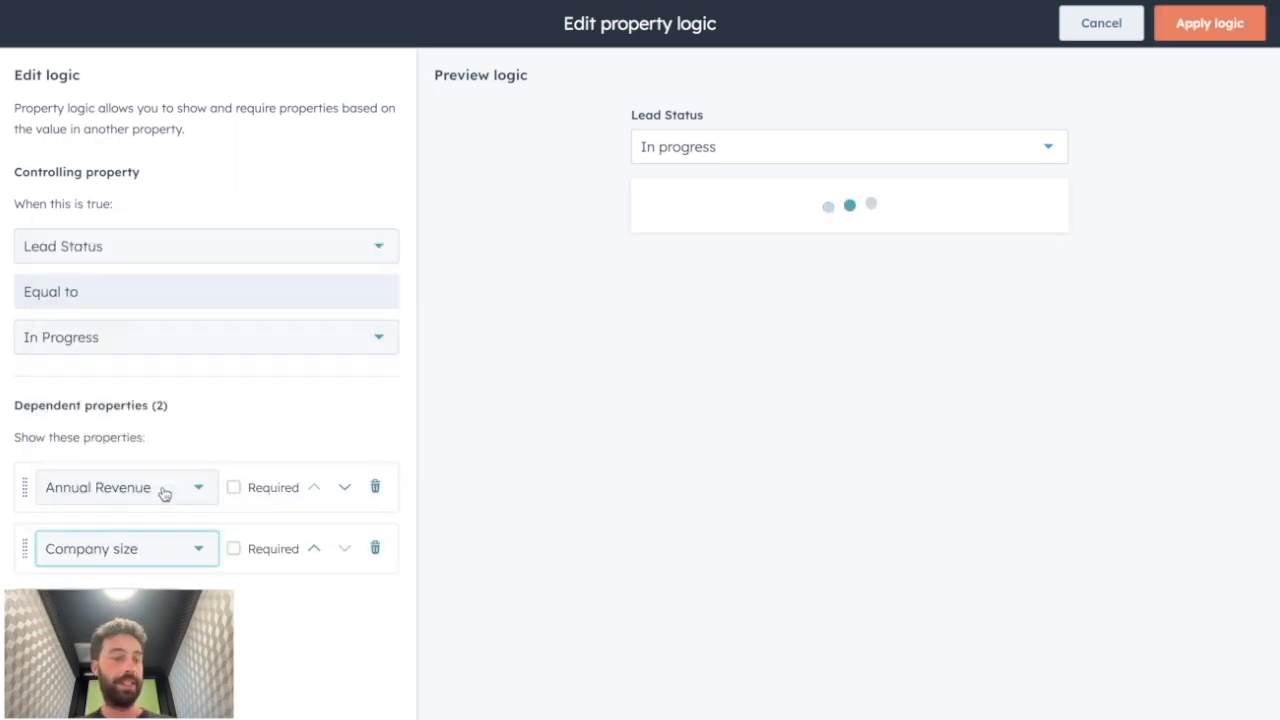
left_click(234, 489)
left_click(236, 549)
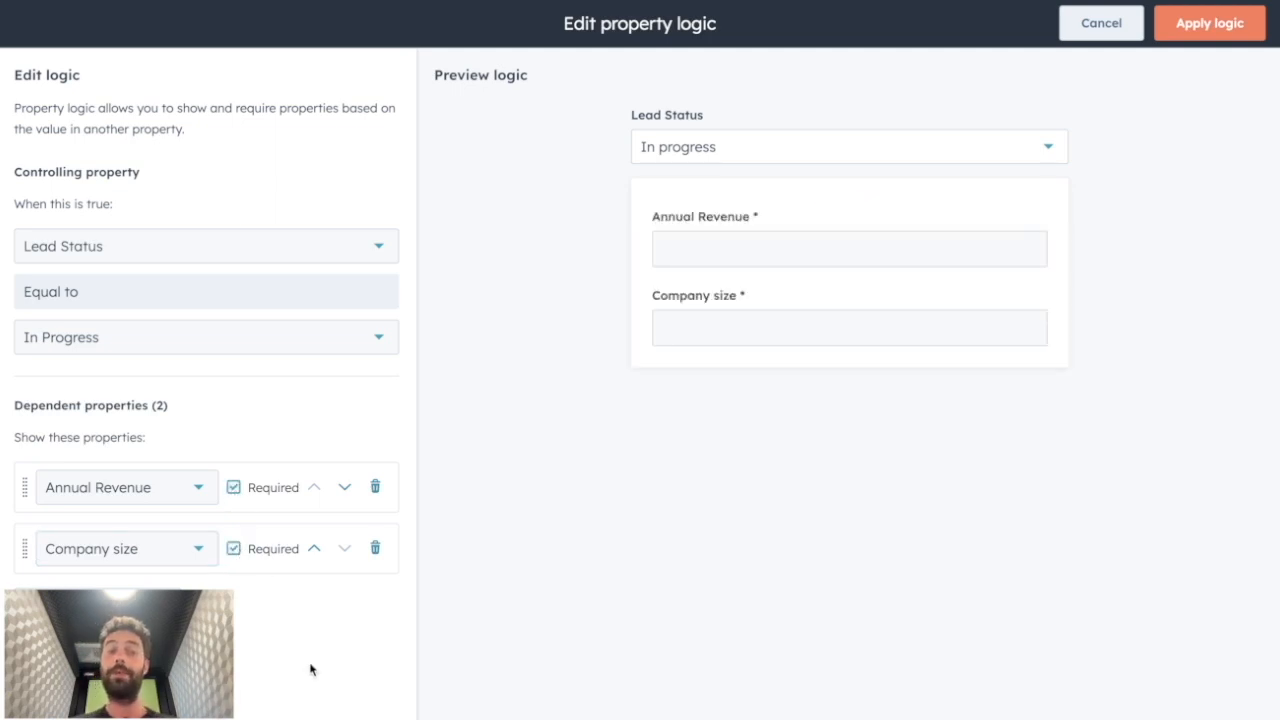
left_click(1175, 28)
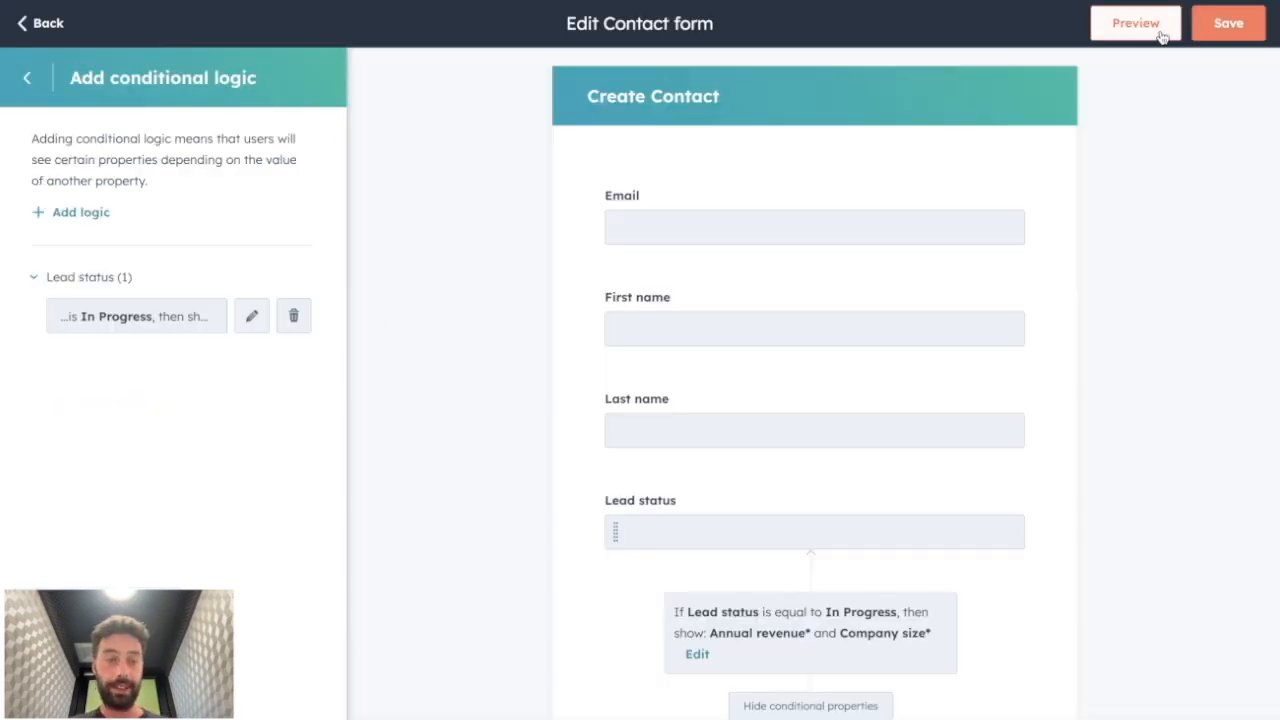
- Allow new contacts to be associated with Companies in the contact creation form, and save the form
left_click(27, 77)
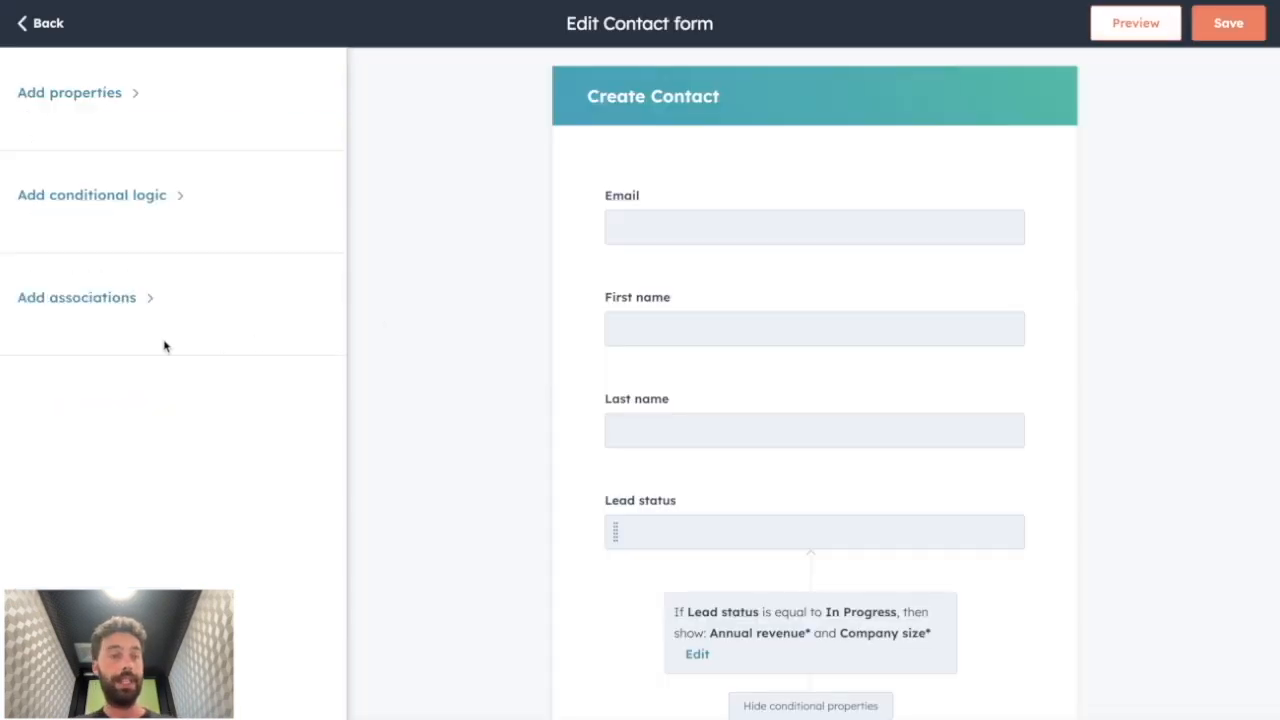
left_click(63, 312)
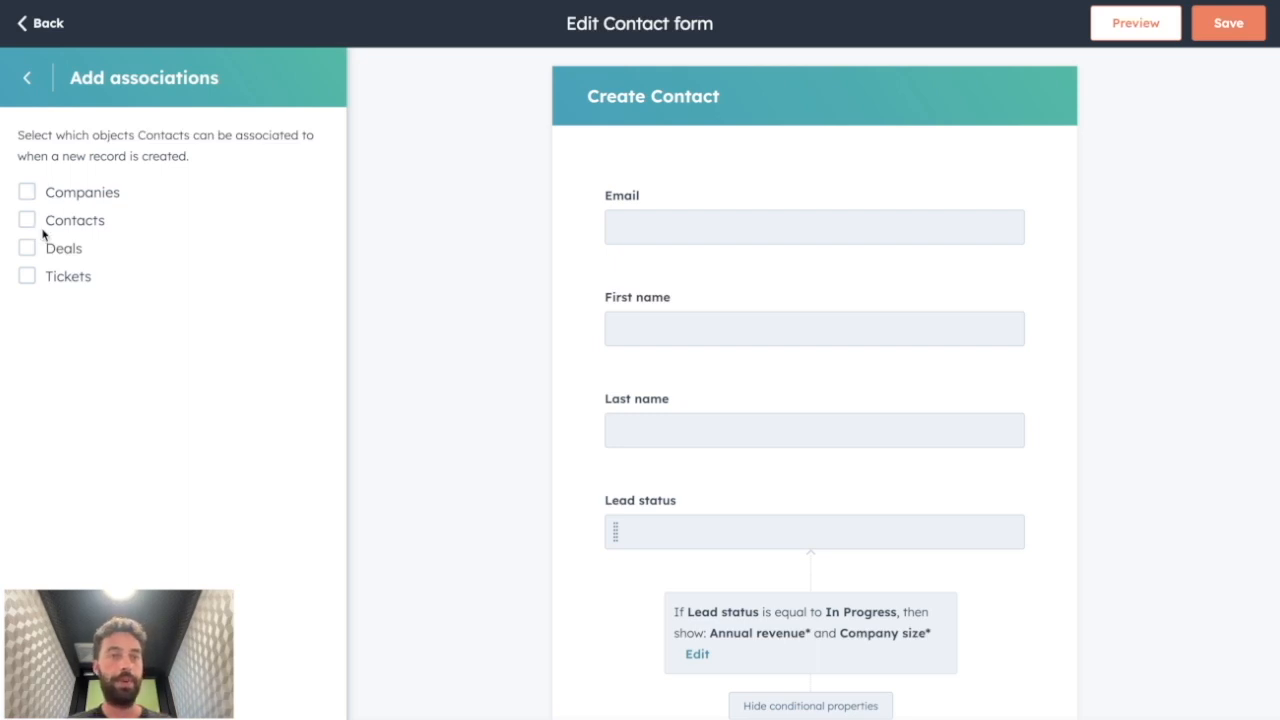
left_click(30, 198)
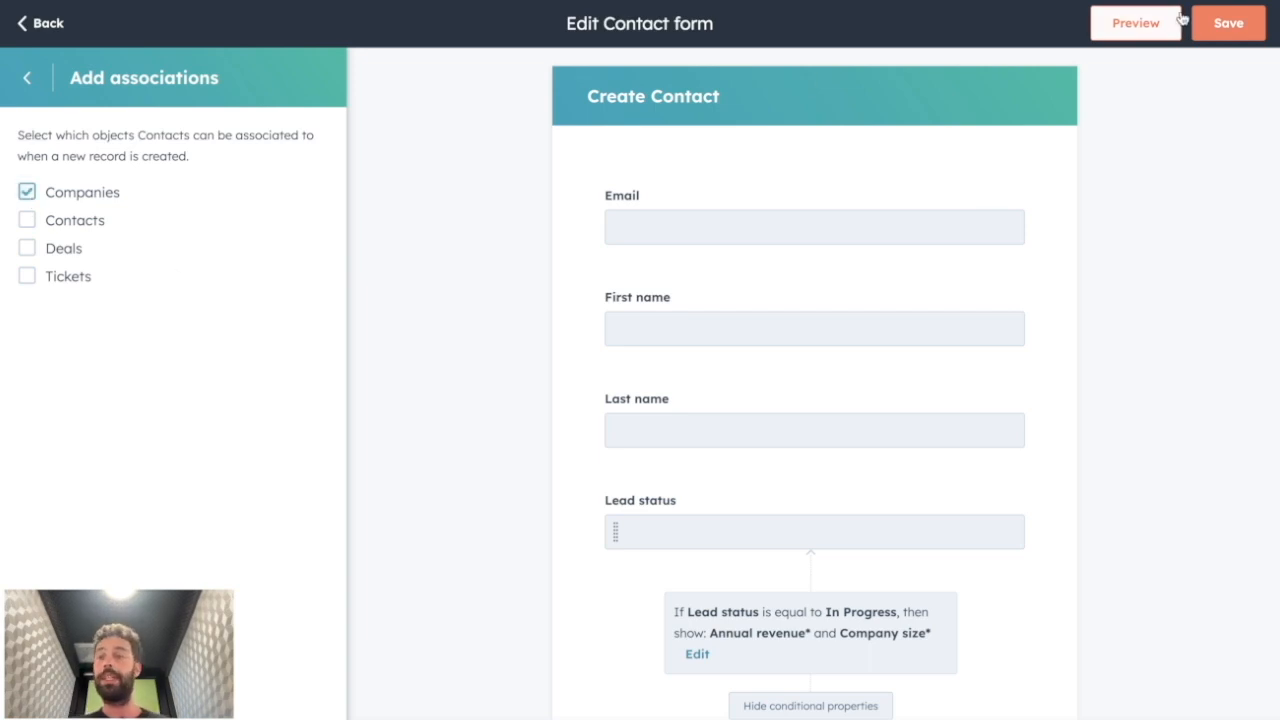
left_click(1228, 23)
scroll(720, 391, "down", 8)
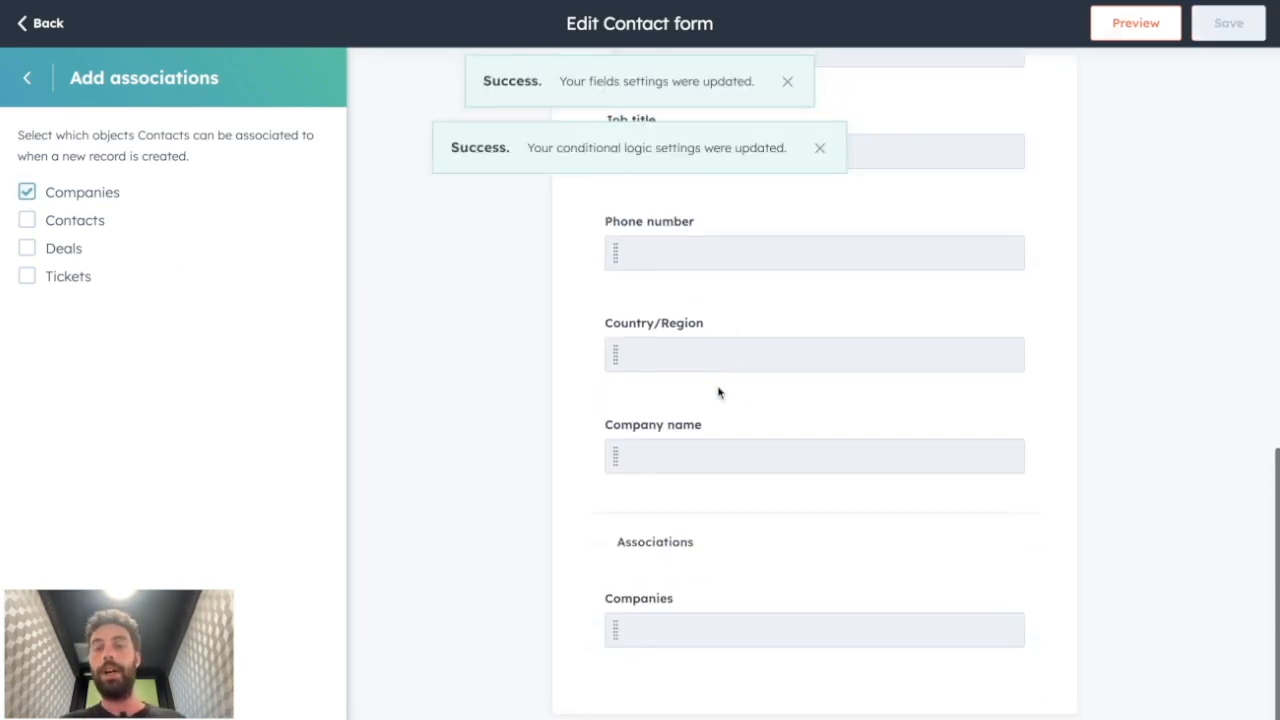
scroll(718, 392, "up", 10)
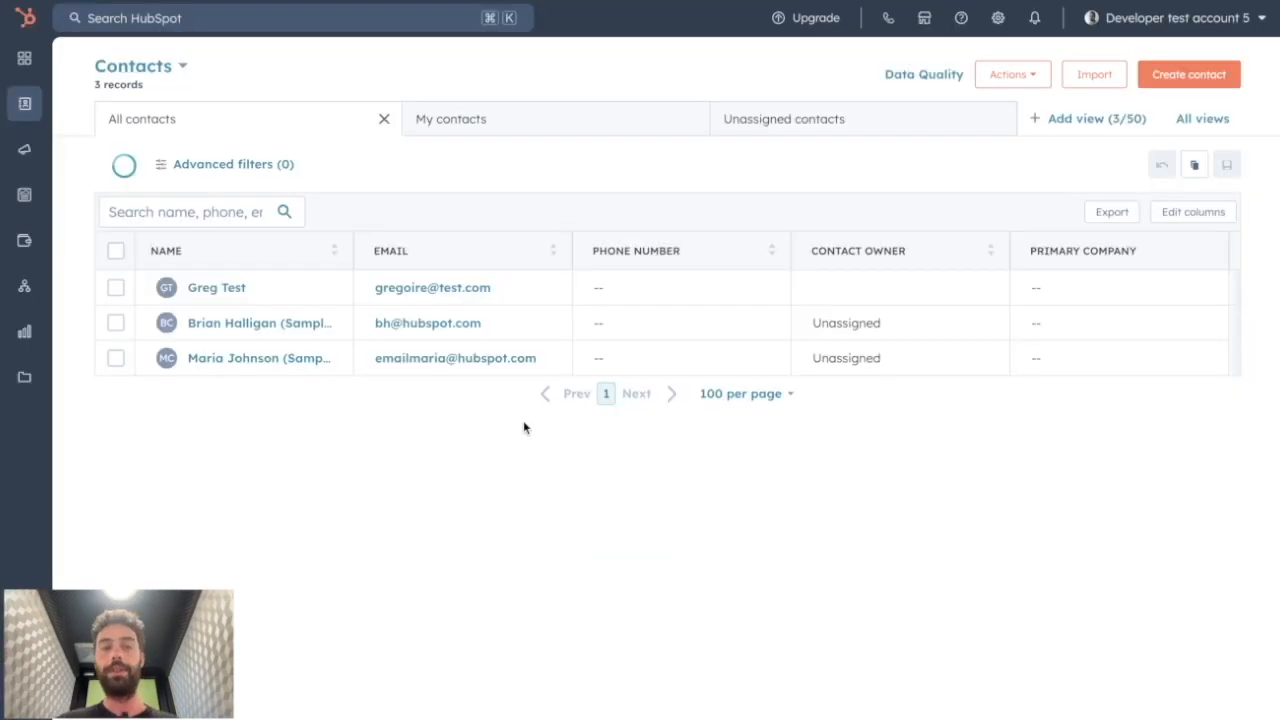
- Start a new contact with the sample email address, and enter test as both first name and last name
left_click(1176, 84)
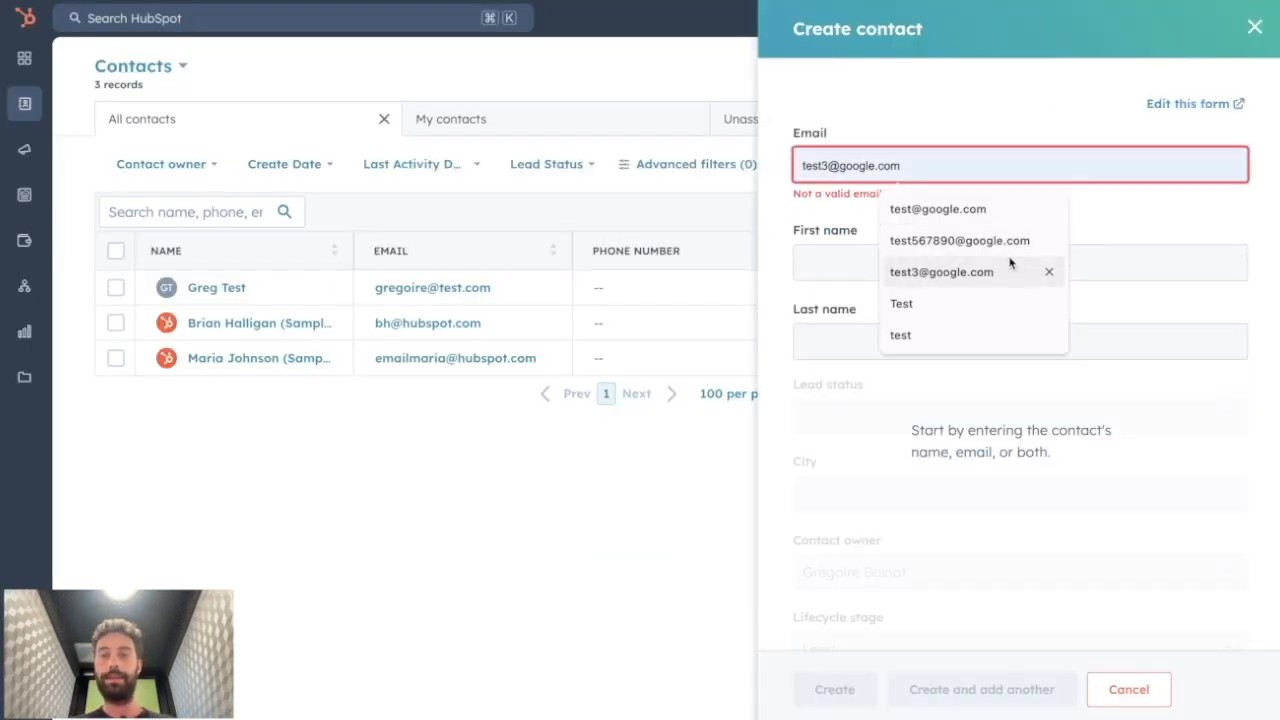
left_click(1008, 254)
type("testtest")
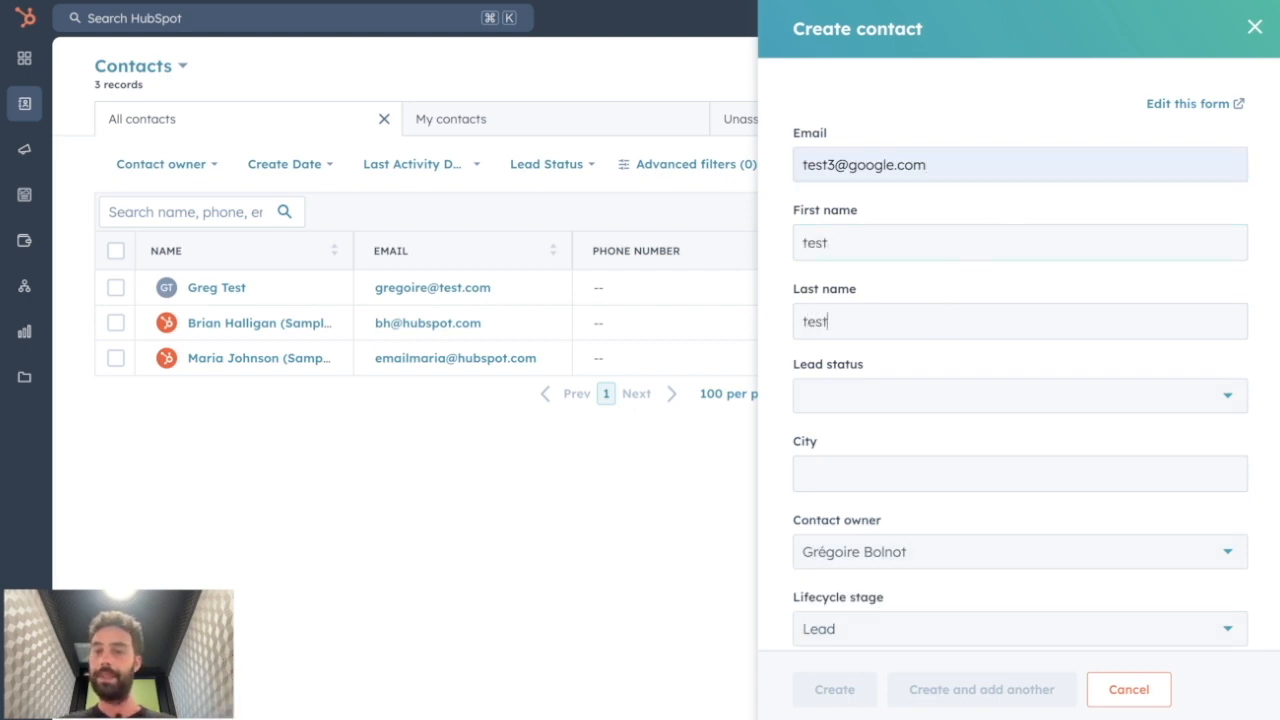
- Set the new contact's Lead status to In progress, and fill in Annual revenue 1000 and Company size 20
scroll(877, 447, "down", 2)
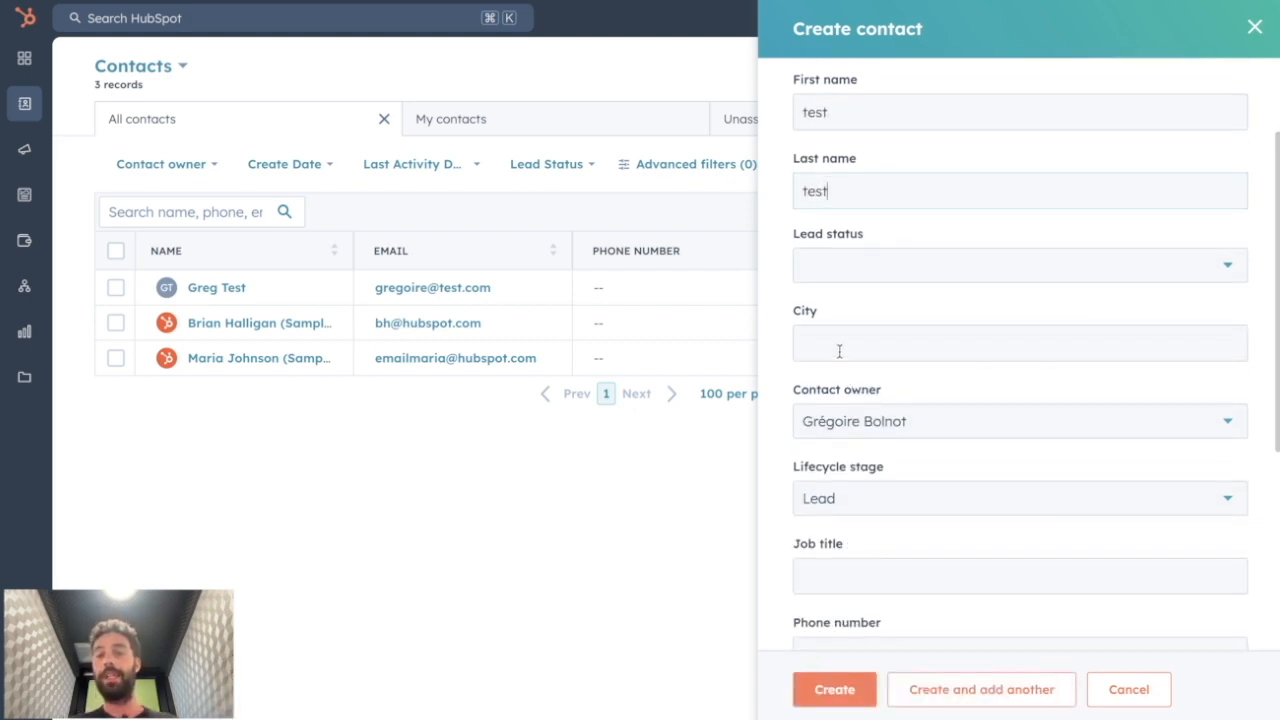
scroll(837, 348, "down", 2)
scroll(837, 348, "up", 3)
scroll(837, 348, "down", 3)
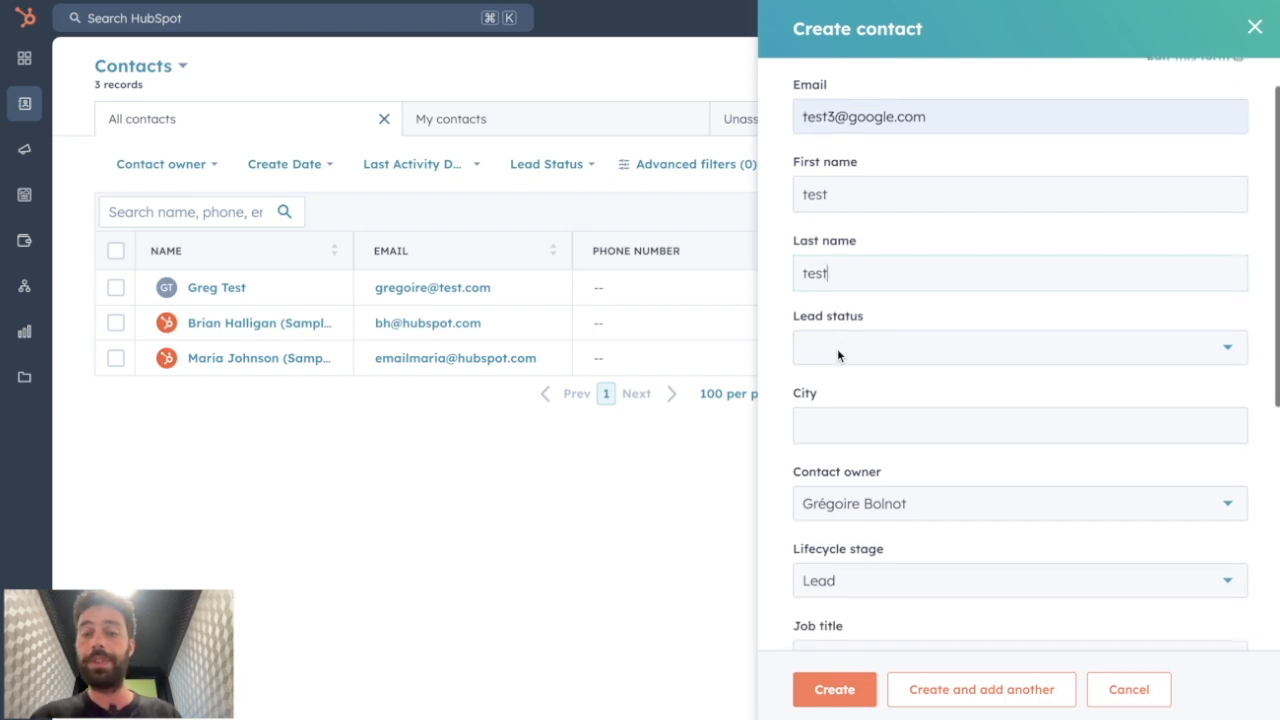
scroll(837, 348, "up", 3)
left_click(849, 318)
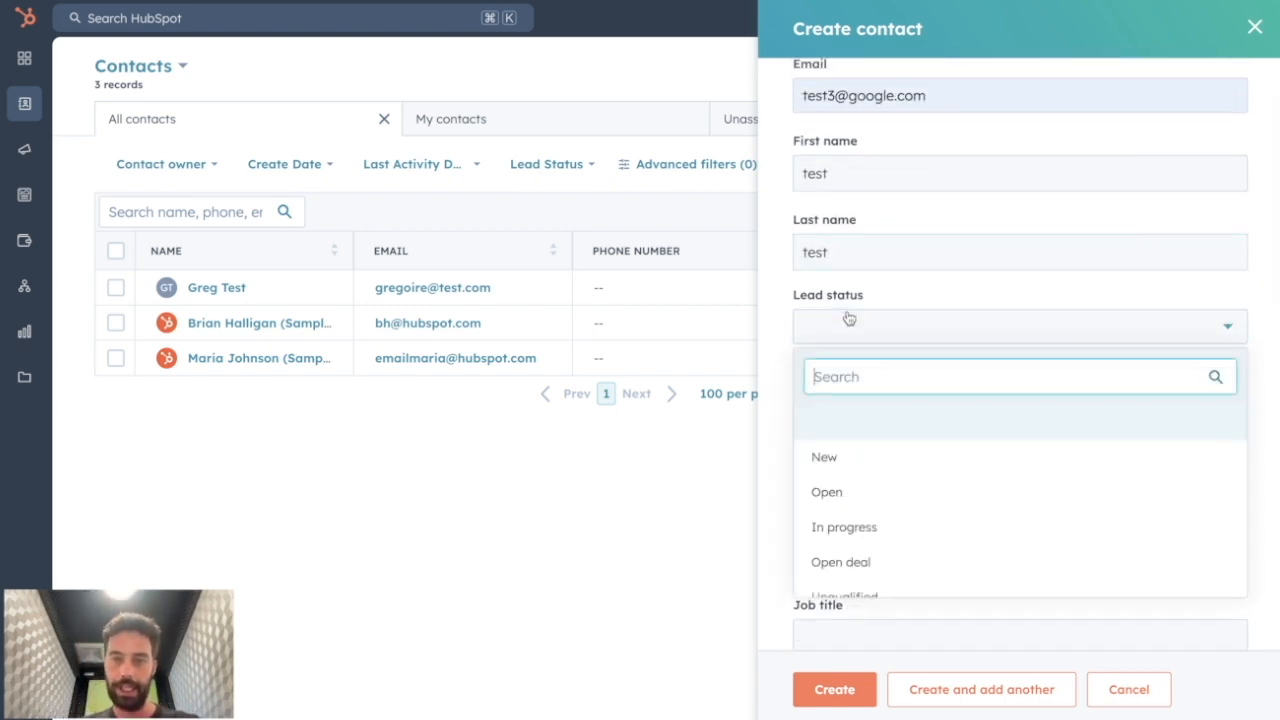
left_click(843, 527)
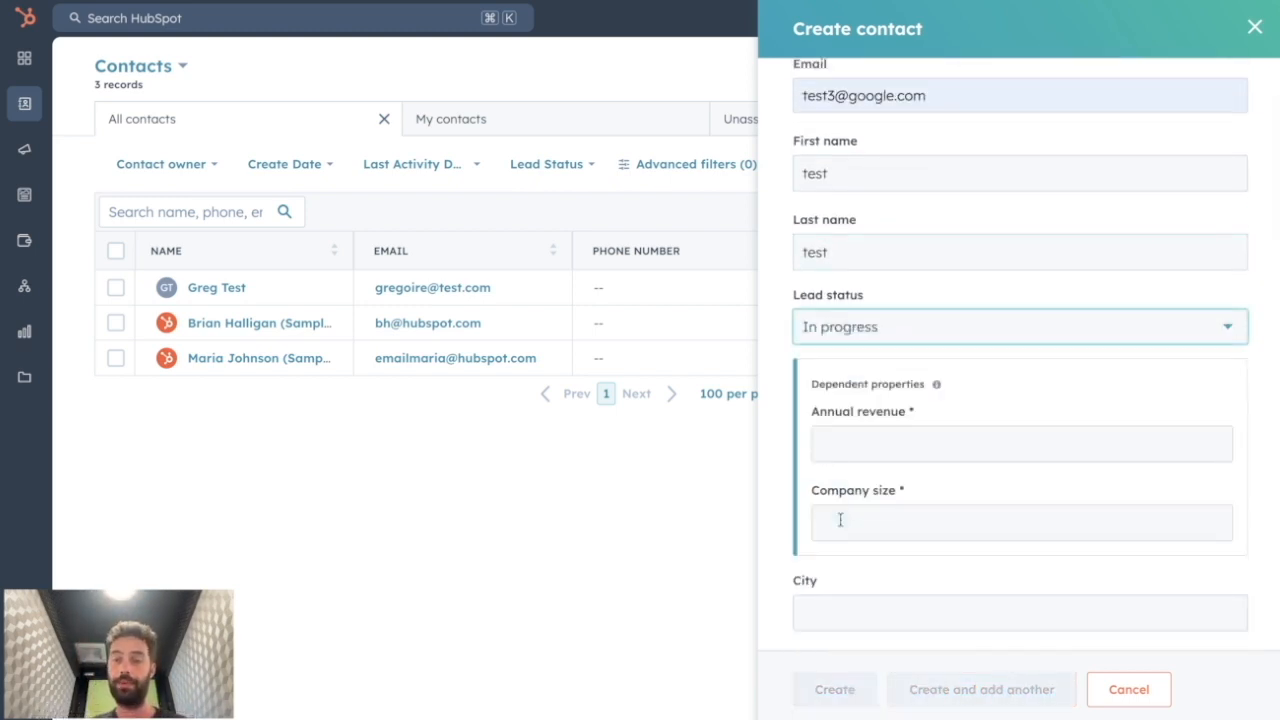
left_click(856, 439)
type("1000")
type("20")
- Inspect the company search in the new contact's association section without choosing a company
scroll(897, 491, "down", 6)
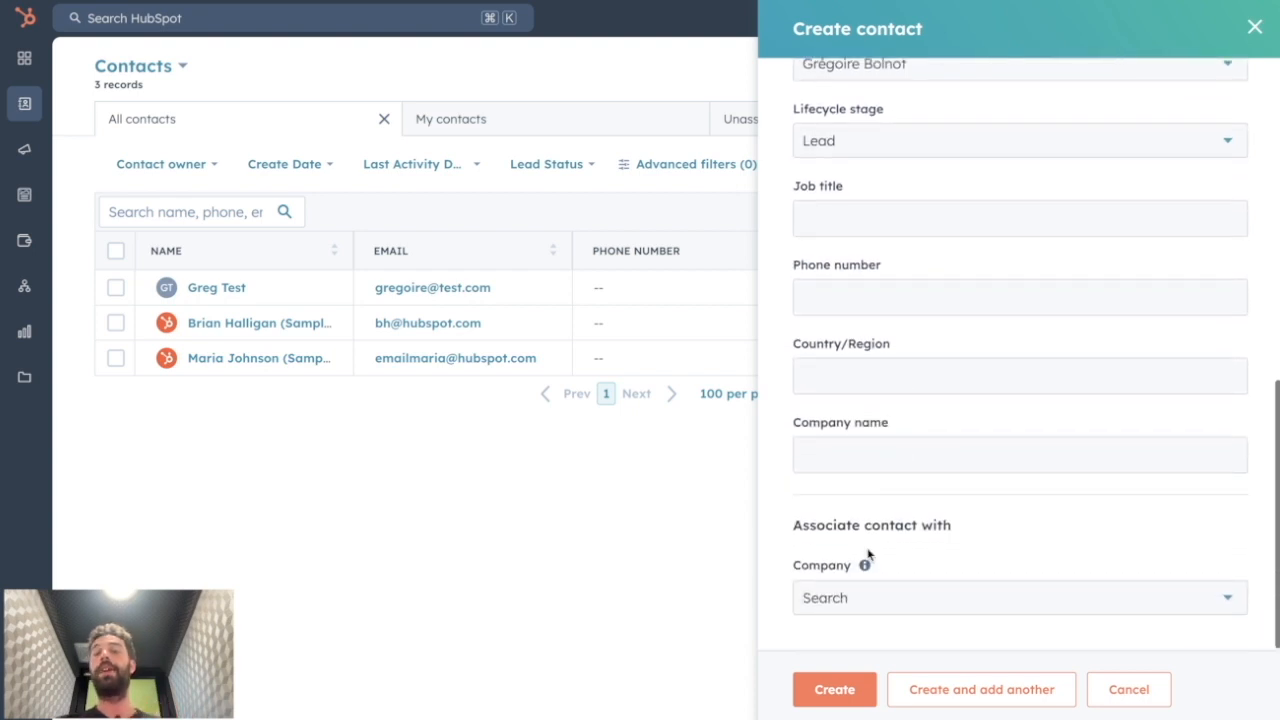
left_click(858, 600)
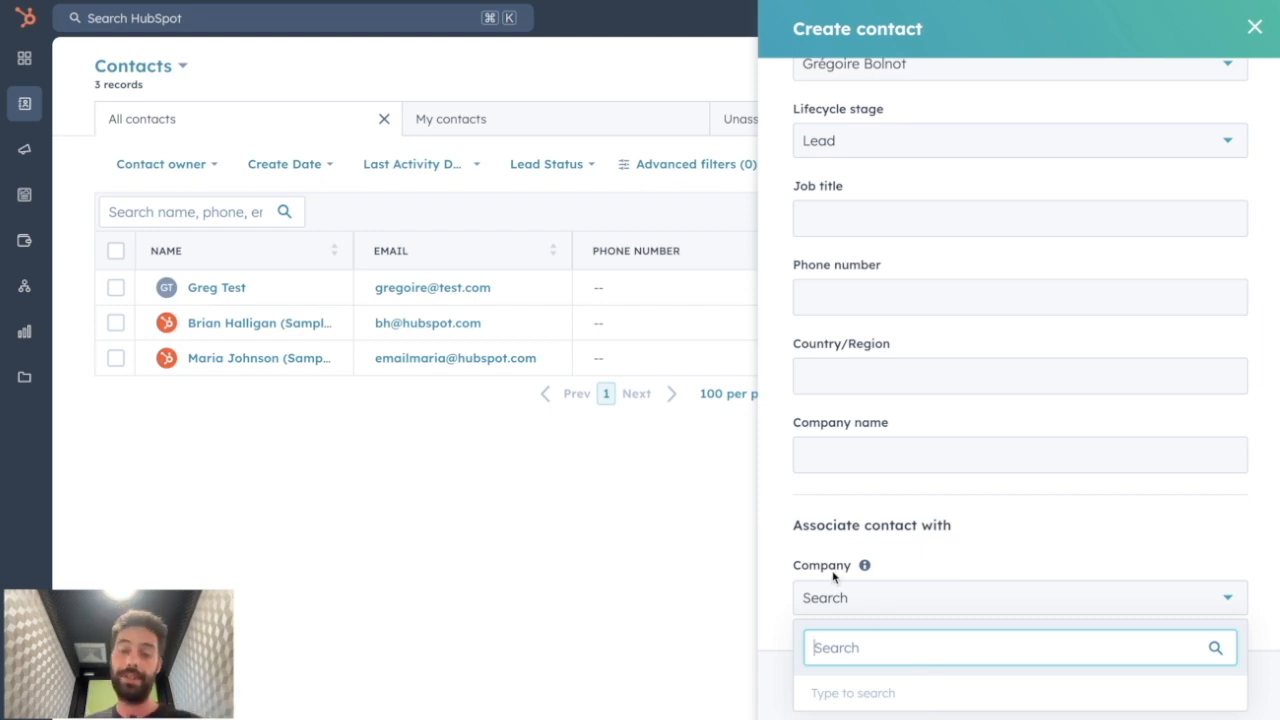
left_click(889, 617)
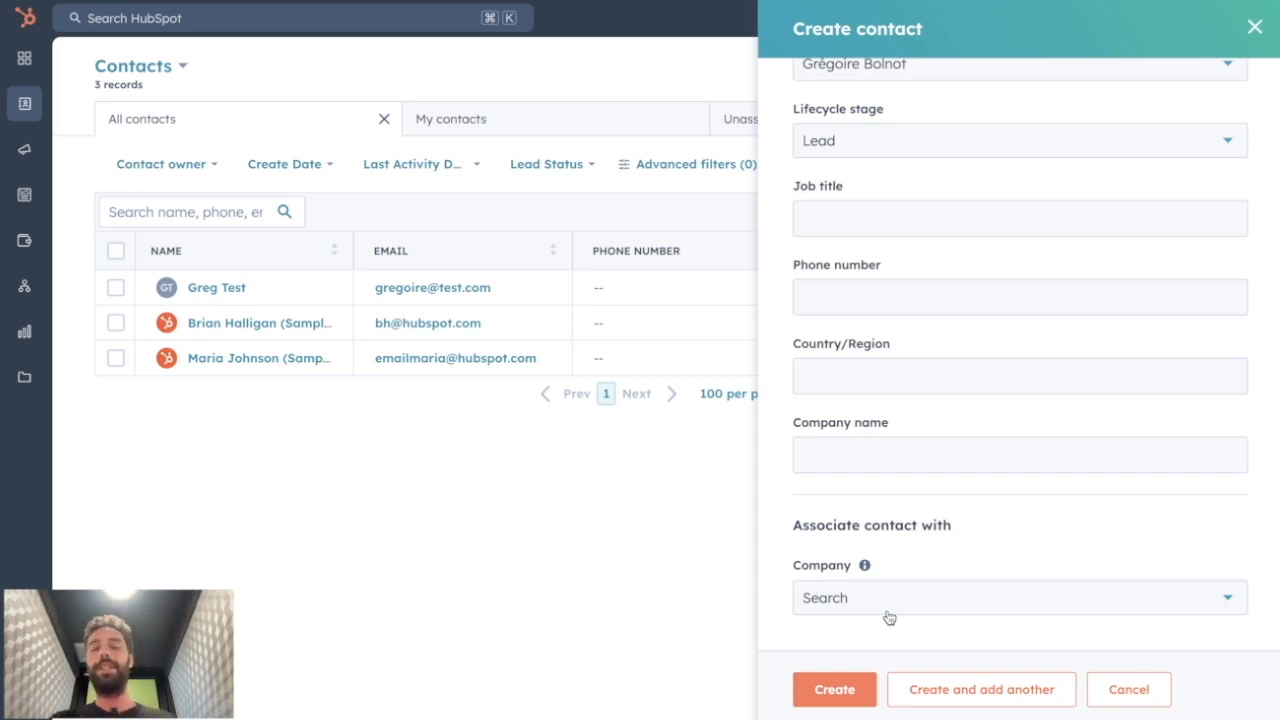
left_click(889, 617)
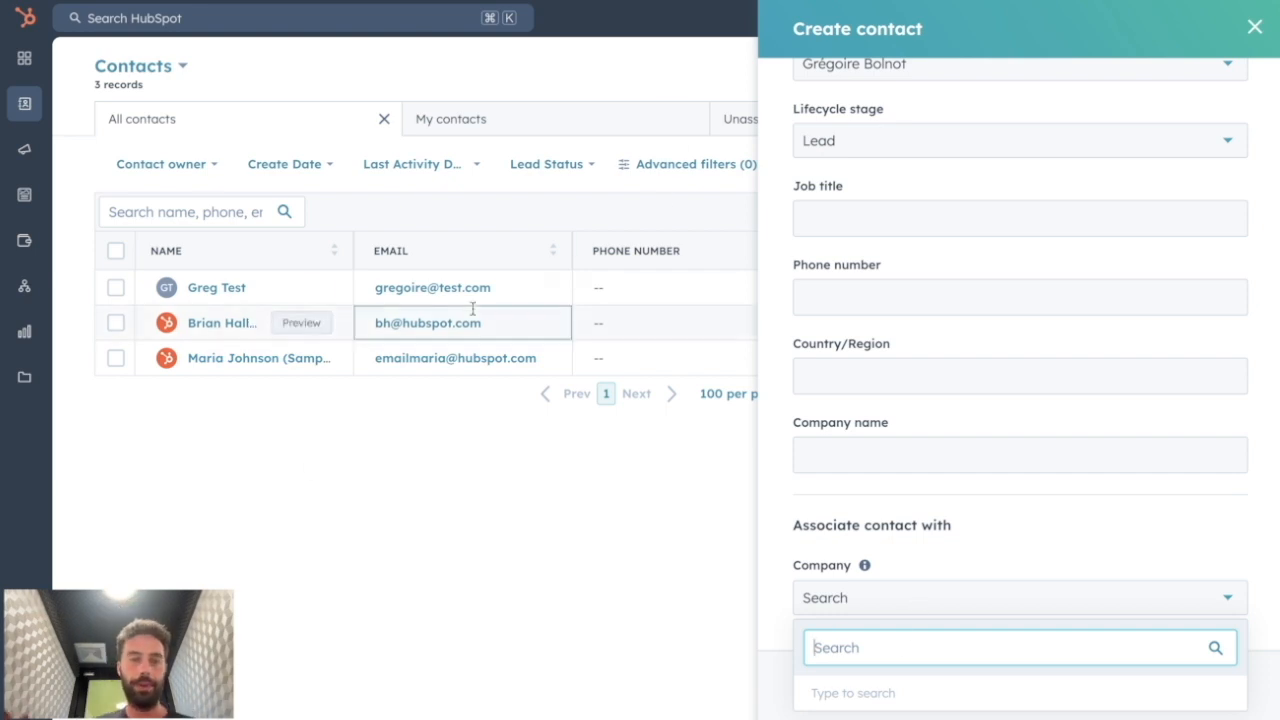
left_click(946, 510)
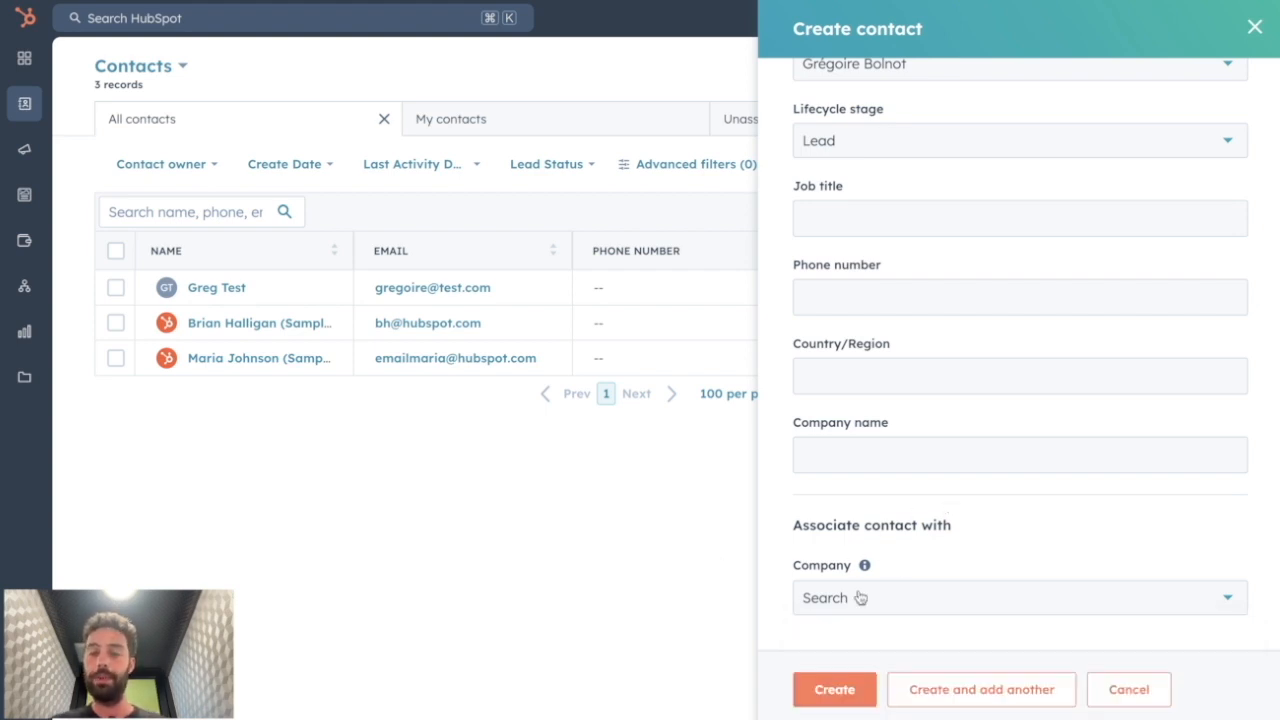
- Create the contact and review the details on its record page
left_click(836, 689)
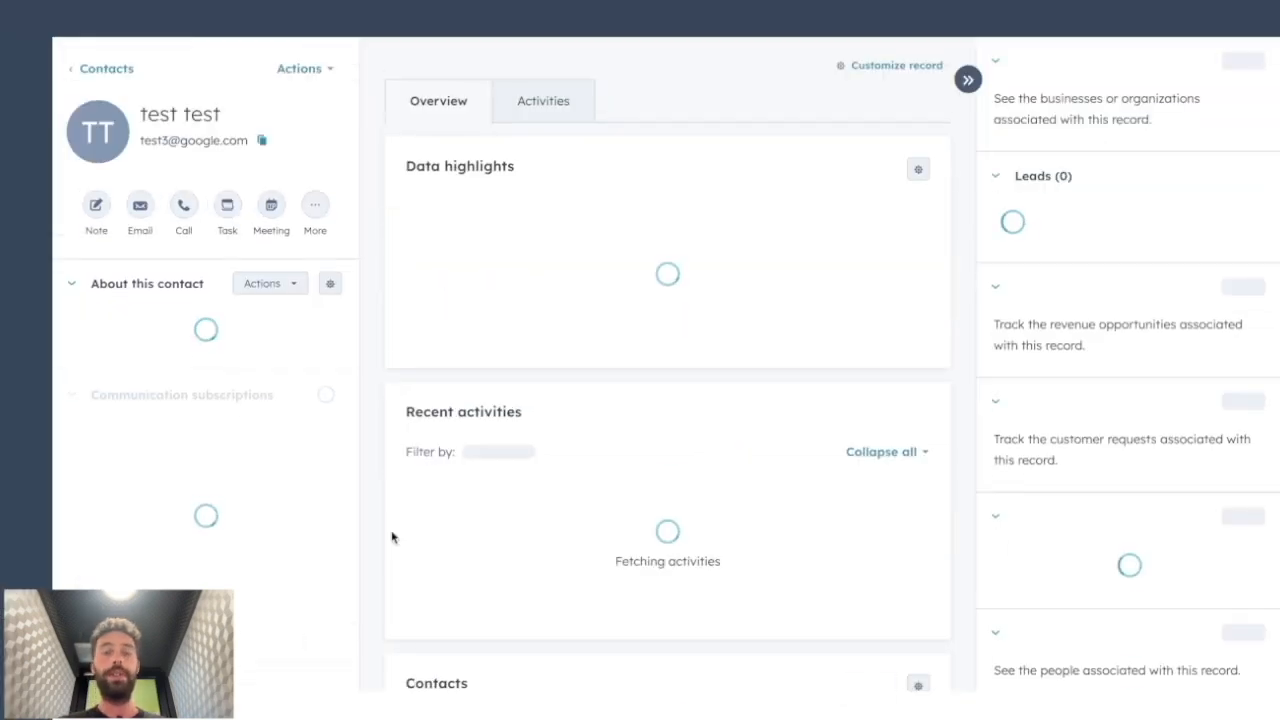
scroll(313, 463, "down", 3)
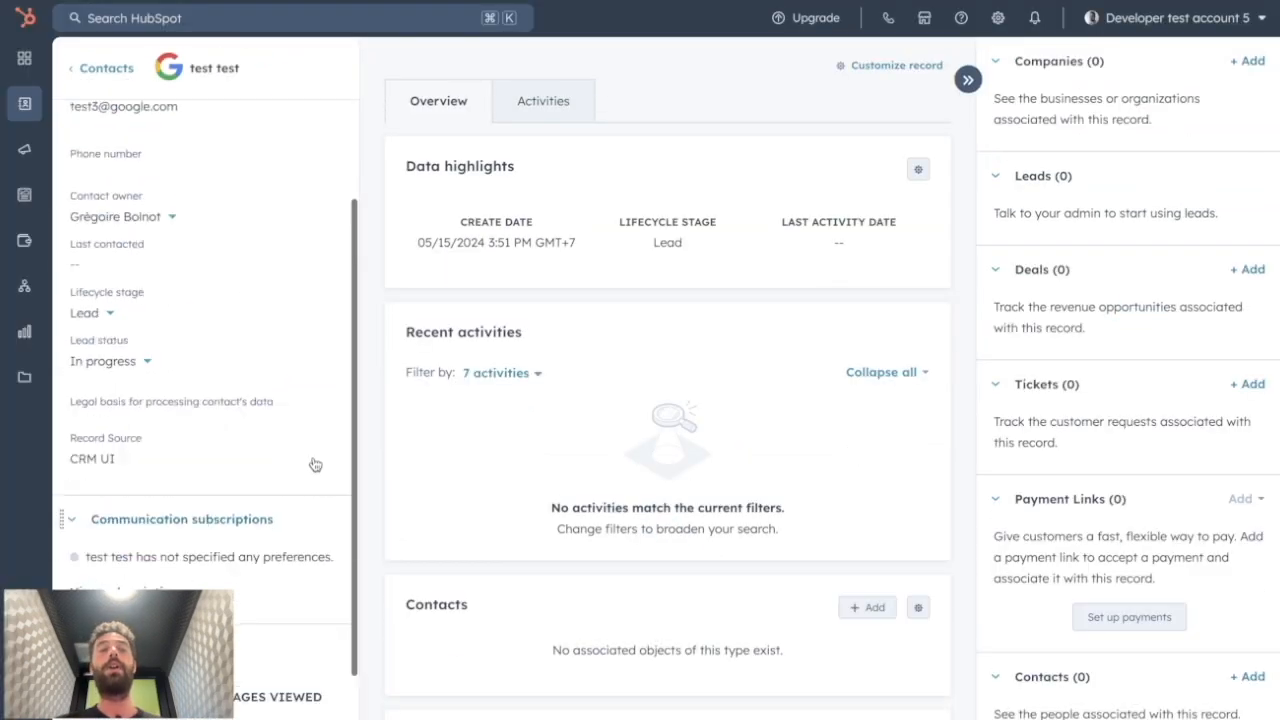
scroll(313, 463, "up", 5)
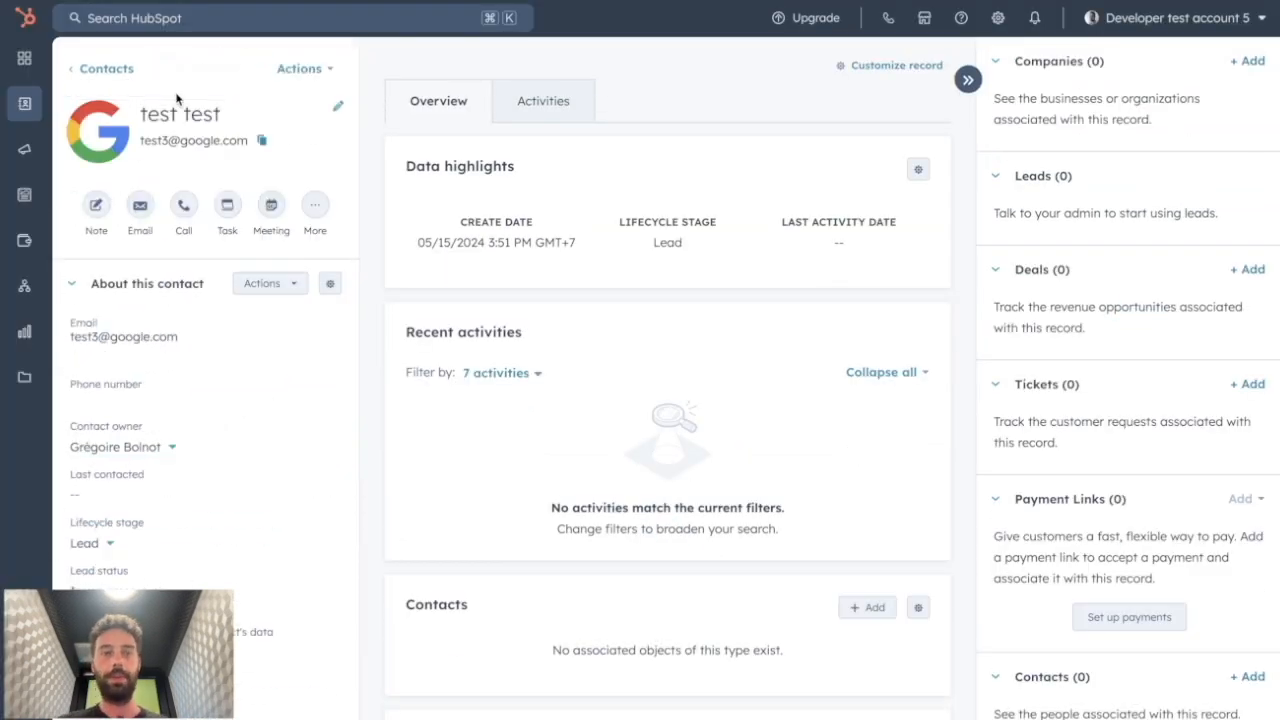